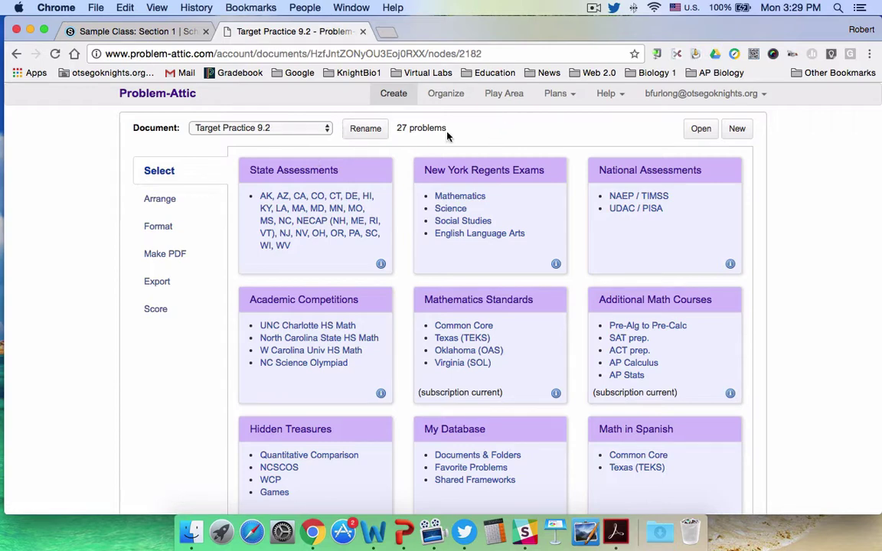
Look through the arranged problems of the Target Practice 9.2 document.
click(183, 198)
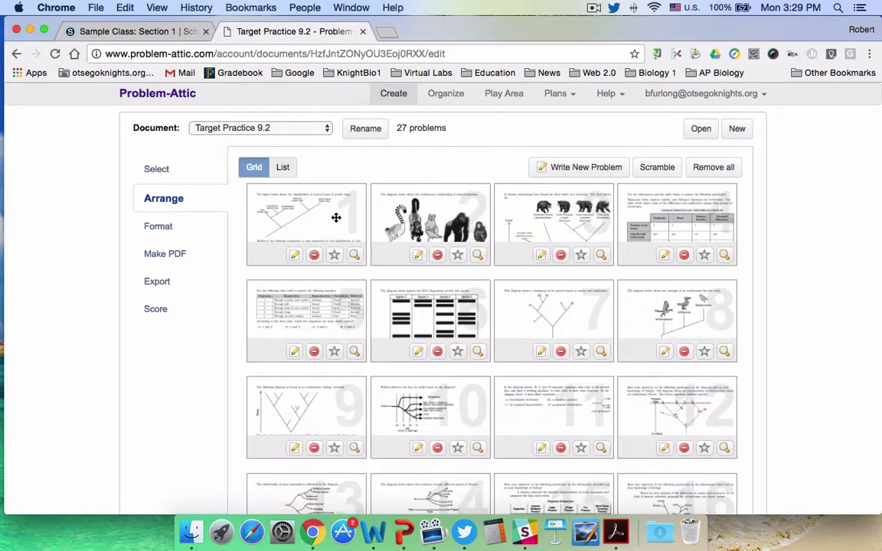
scroll(477, 234, down, 10)
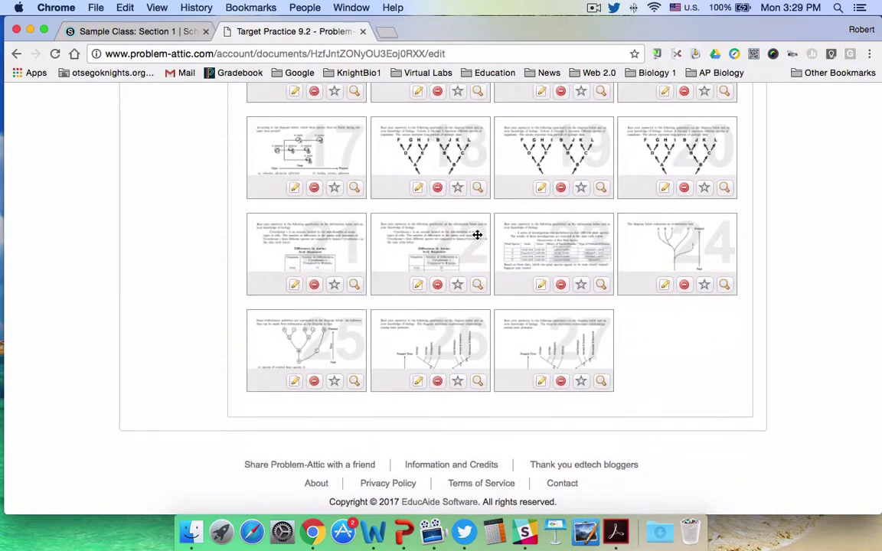
scroll(476, 234, up, 5)
scroll(476, 235, up, 5)
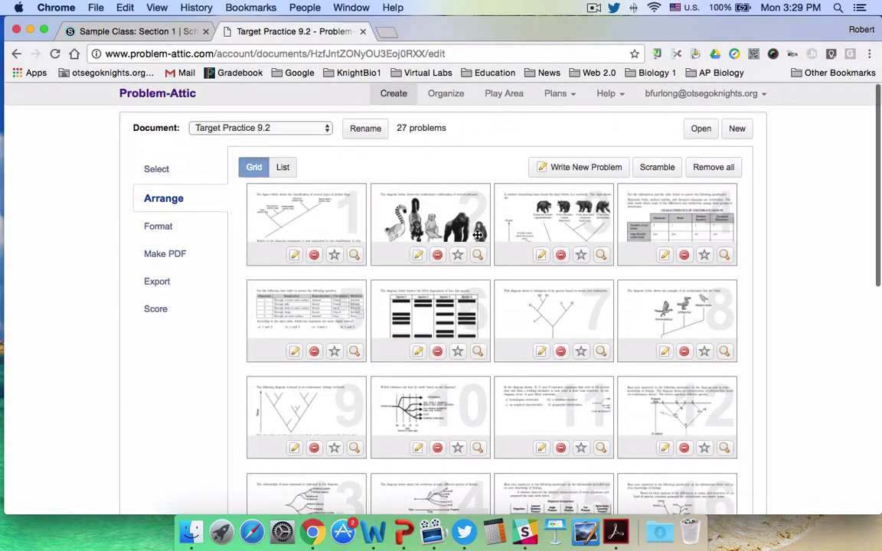
scroll(176, 162, down, 2)
Export the document as an LMS quiz in Schoology (BB7 zip) format and save BB7-7yoofzoz to the Desktop.
click(176, 162)
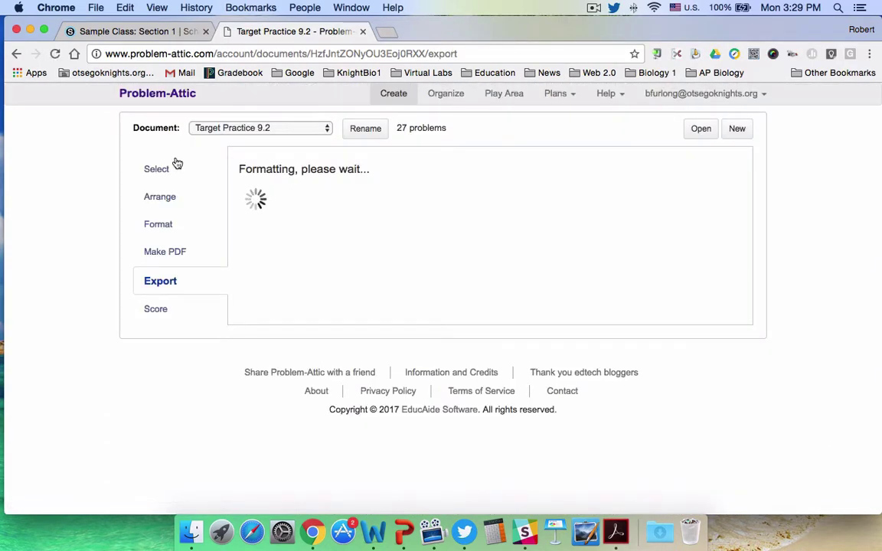
scroll(337, 214, down, 3)
scroll(360, 307, up, 1)
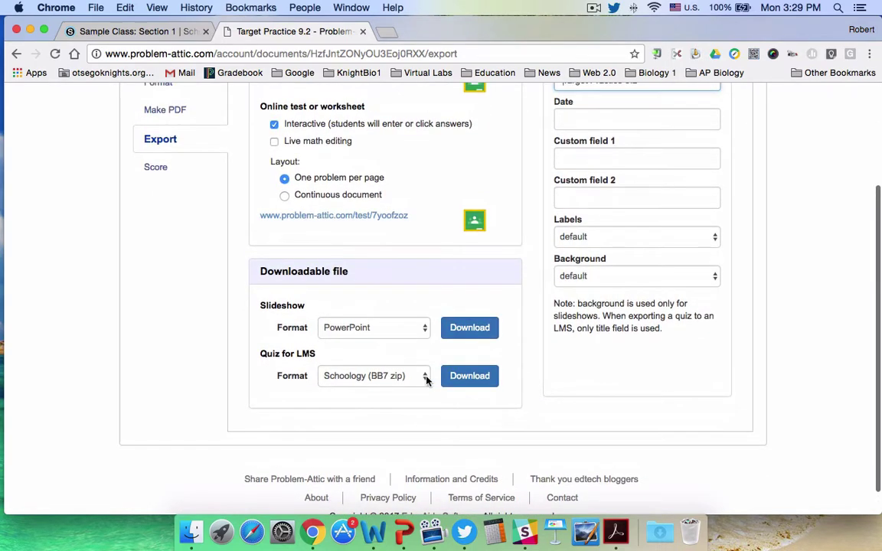
click(420, 375)
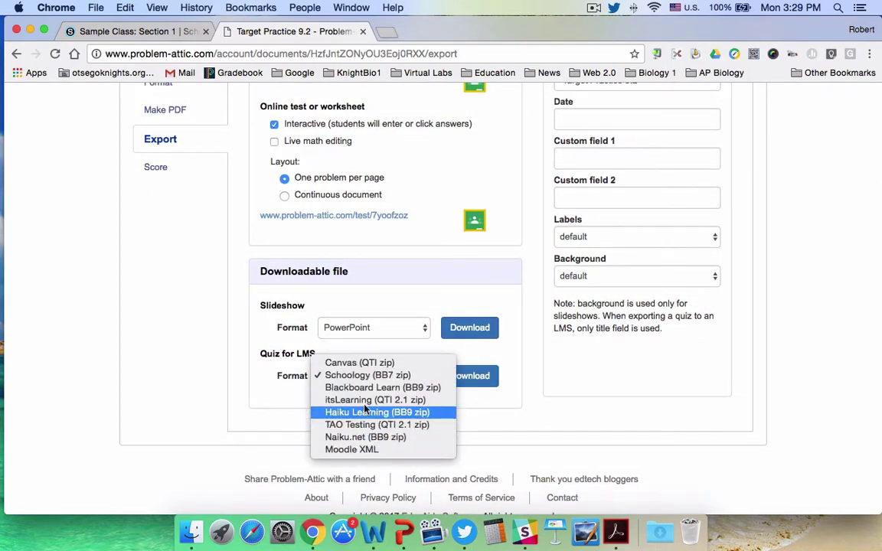
click(362, 377)
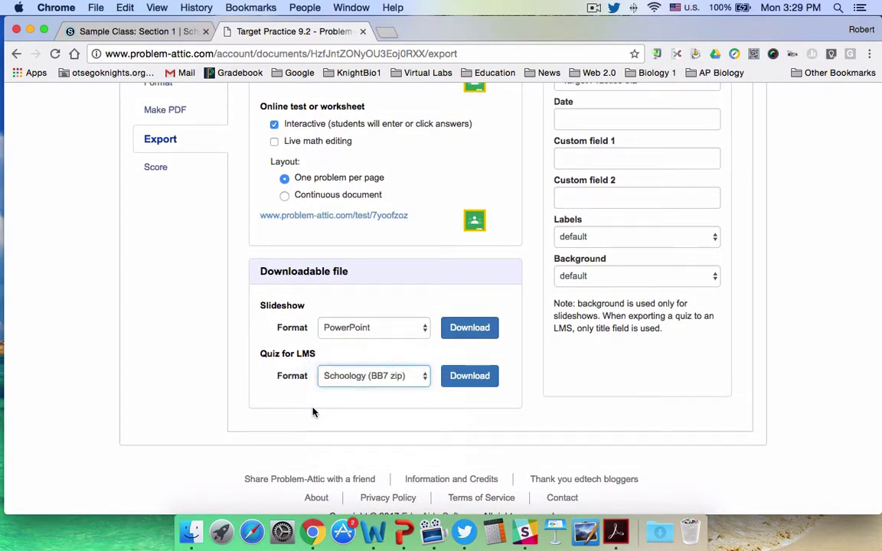
click(471, 380)
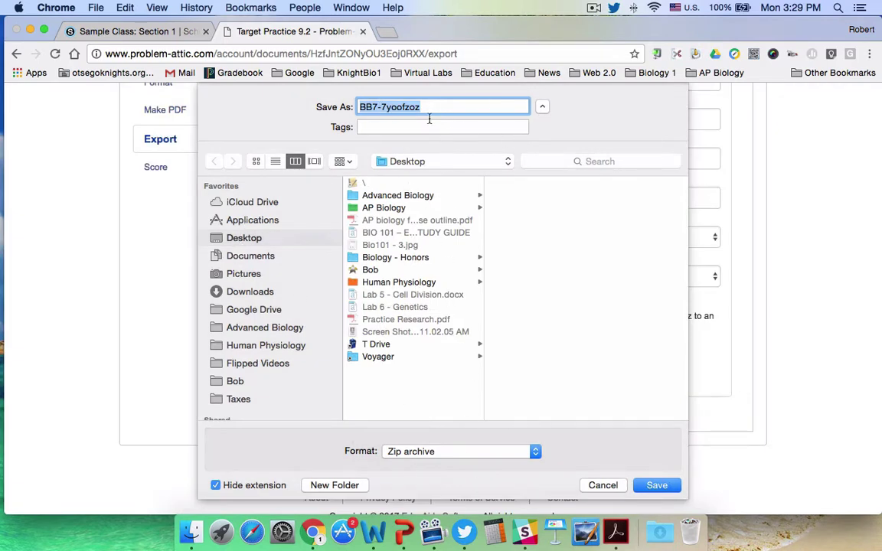
click(656, 489)
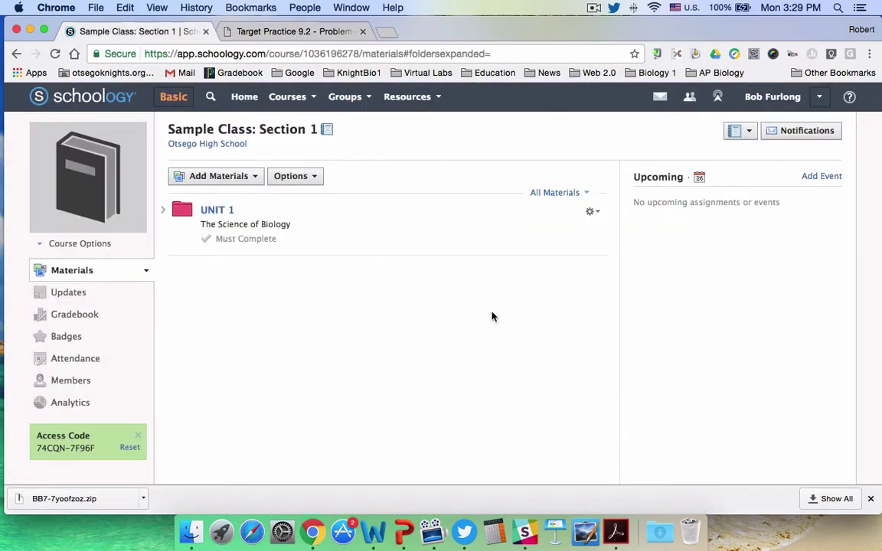
In Schoology, create a test/quiz named SetUp Quiz with the (Ungraded) category in Sample Class: Section 1.
scroll(354, 282, down, 1)
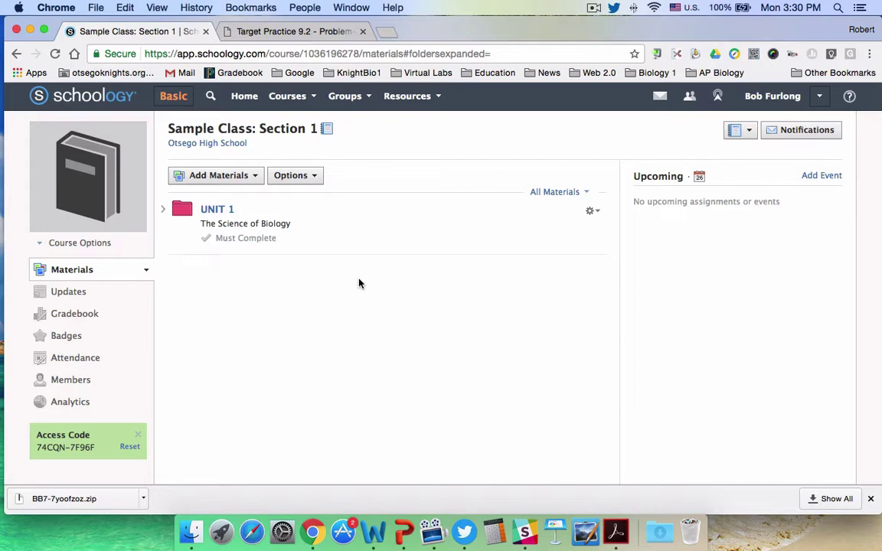
scroll(344, 253, down, 3)
click(233, 132)
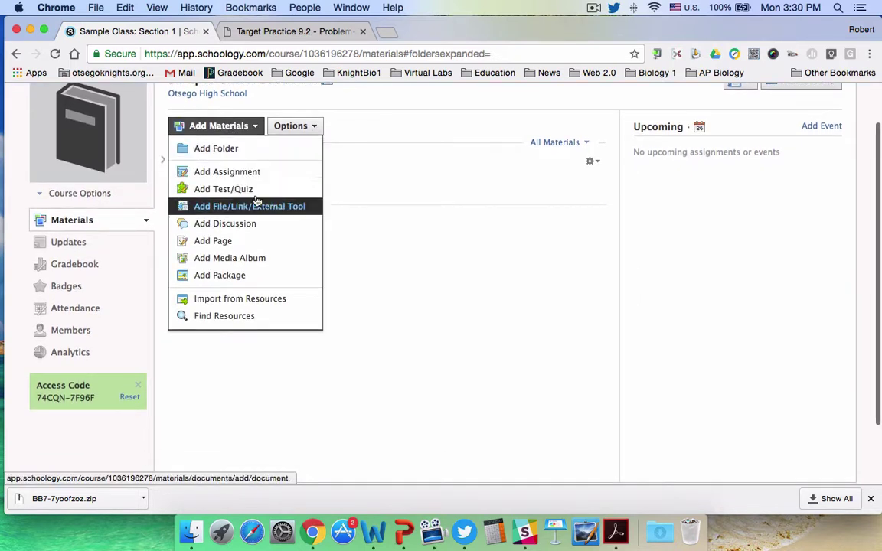
click(222, 189)
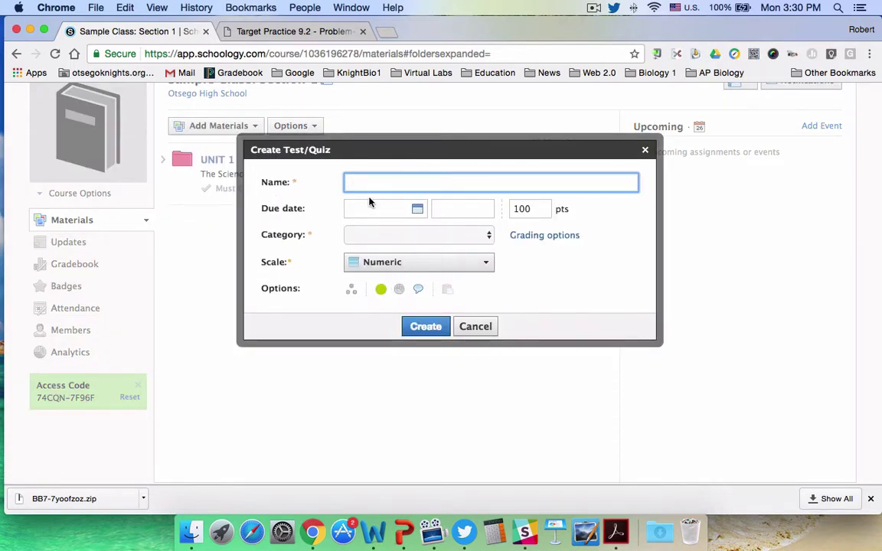
text(SetUp)
scroll(441, 255, down, 2)
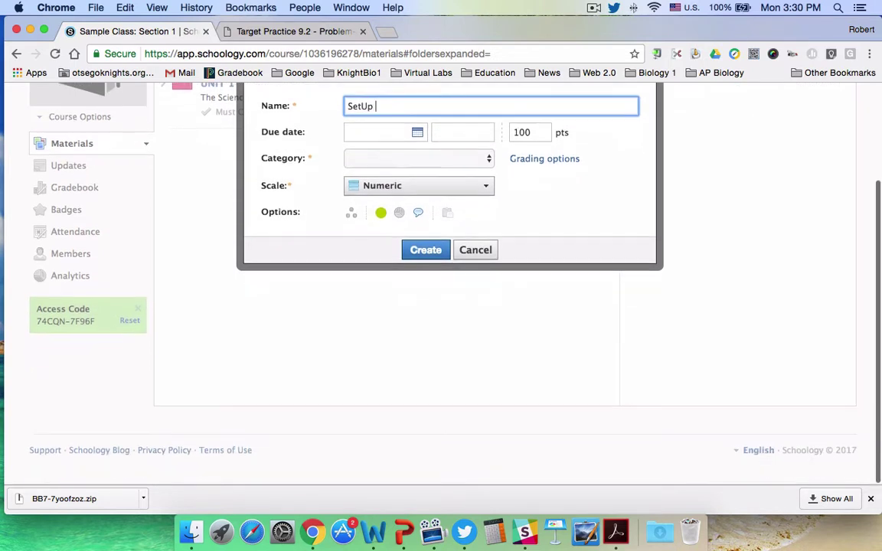
text(Quiz)
click(377, 158)
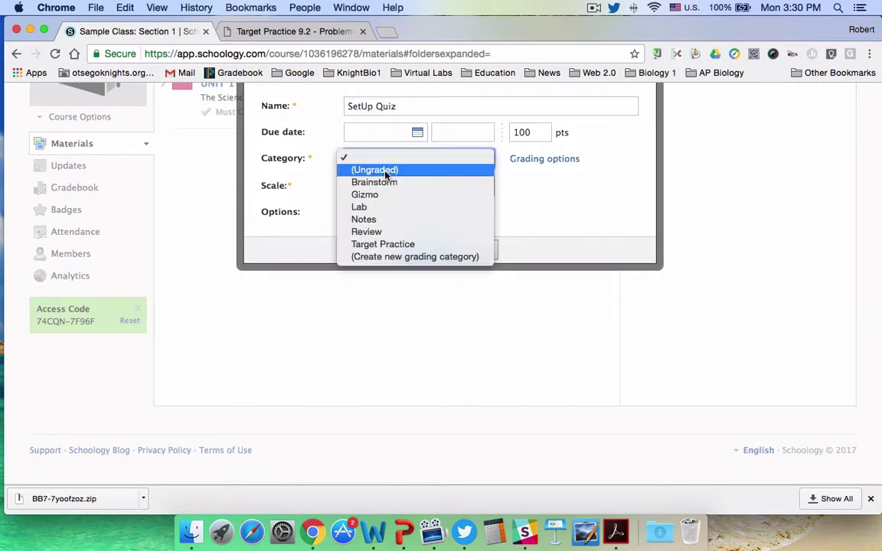
click(604, 182)
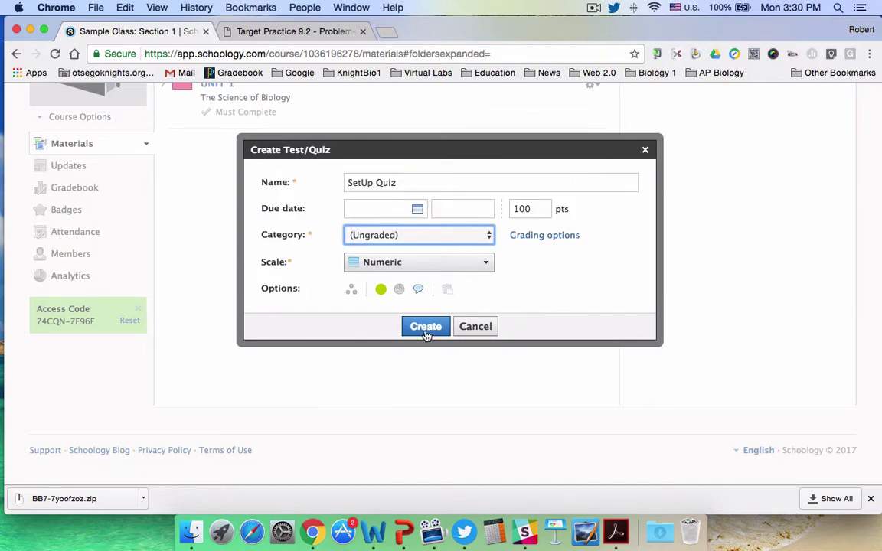
click(425, 323)
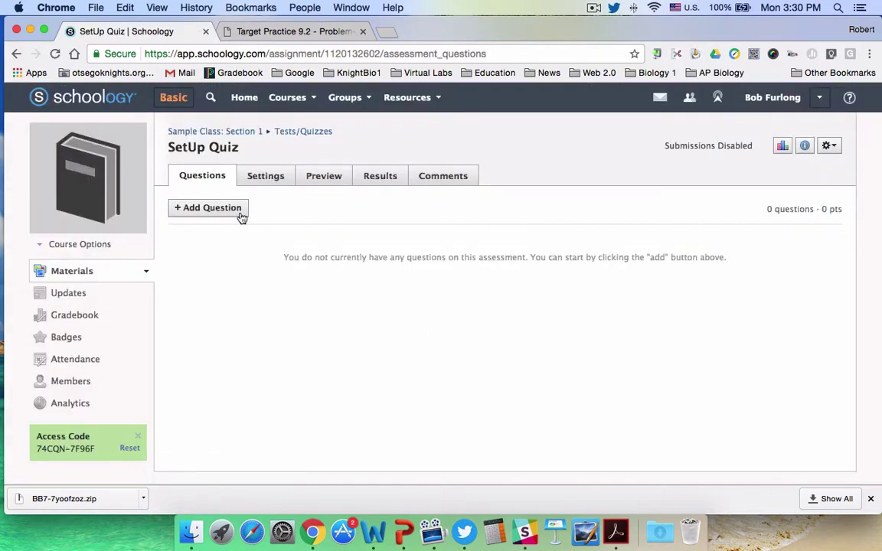
Import questions into SetUp Quiz from the Desktop file BB7-7yoofzoz.zip using the Blackboard 7.1 – 9.0 format.
click(234, 212)
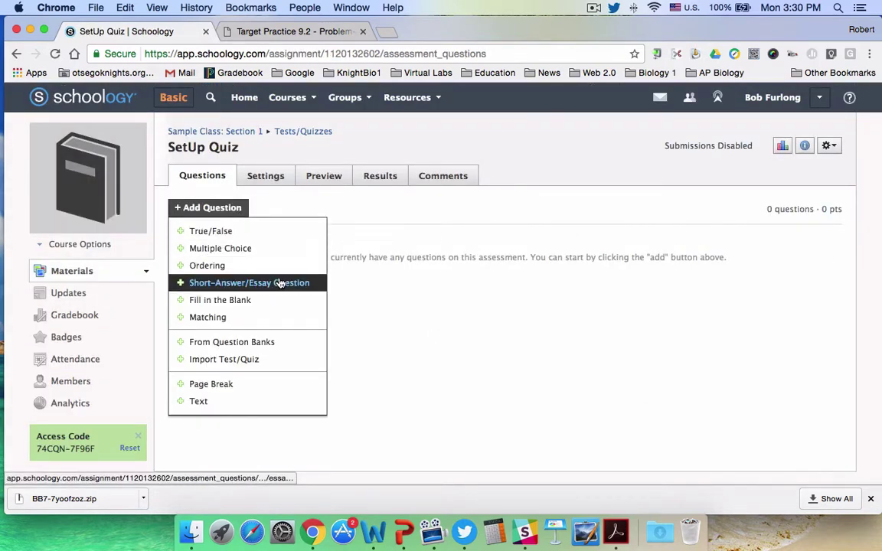
click(245, 365)
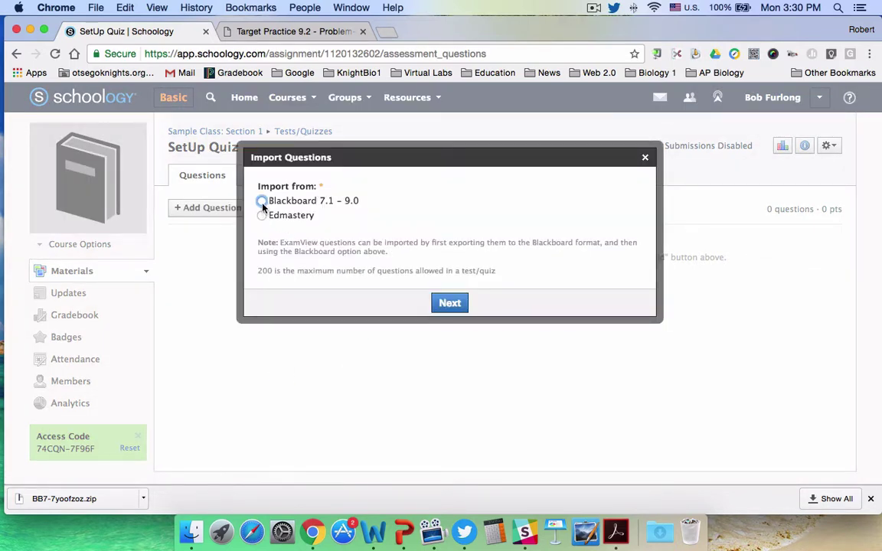
click(449, 302)
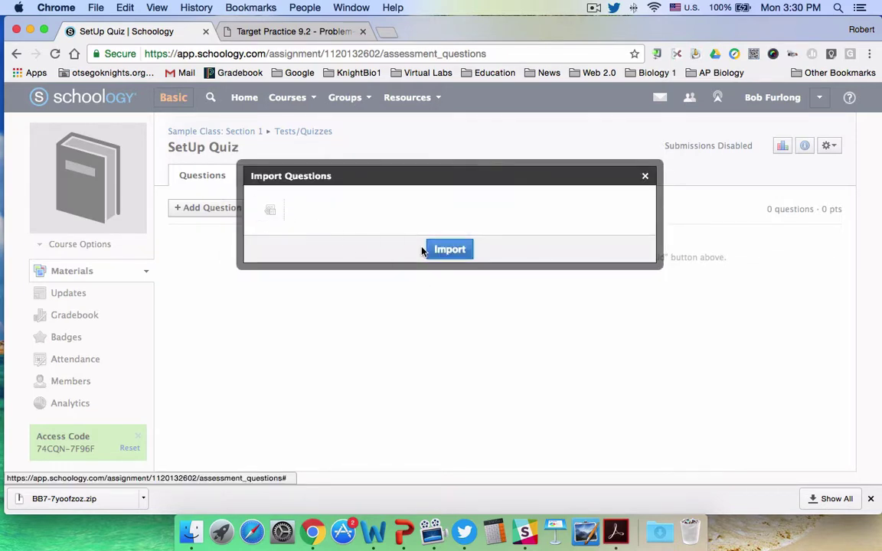
click(269, 209)
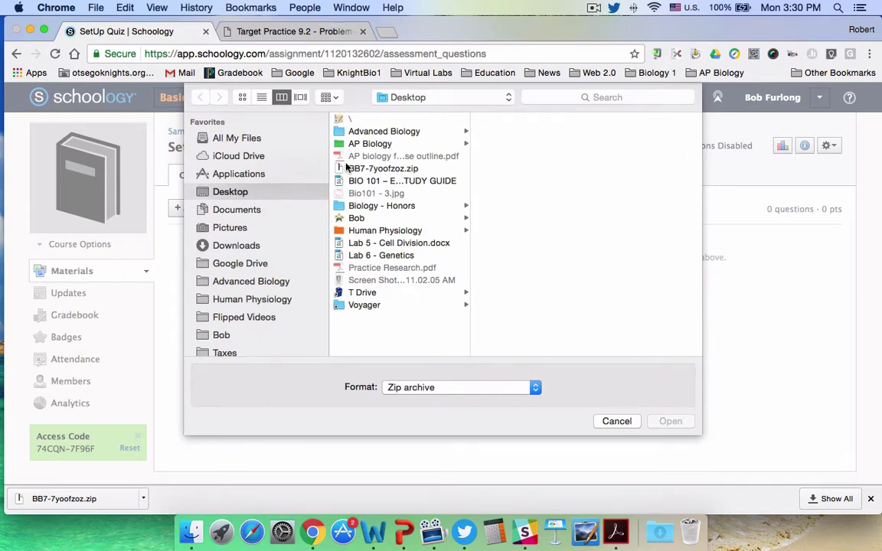
click(383, 168)
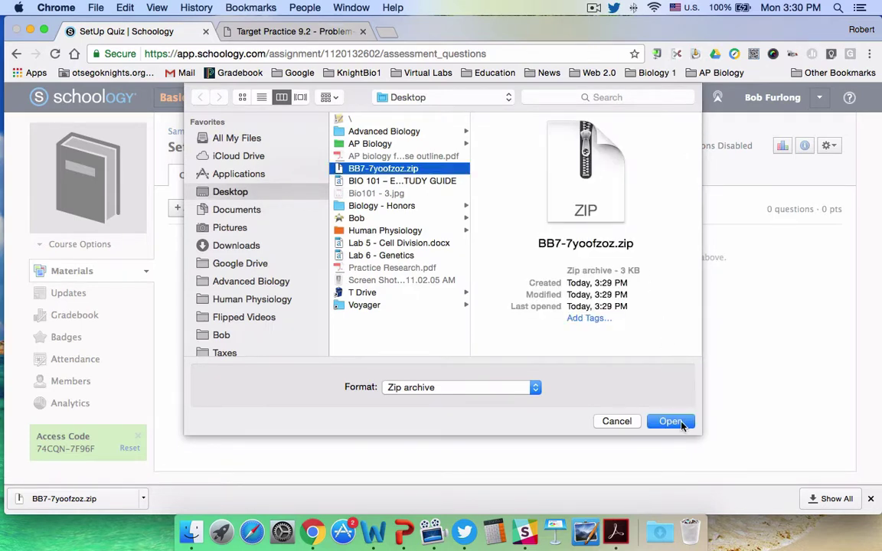
click(674, 422)
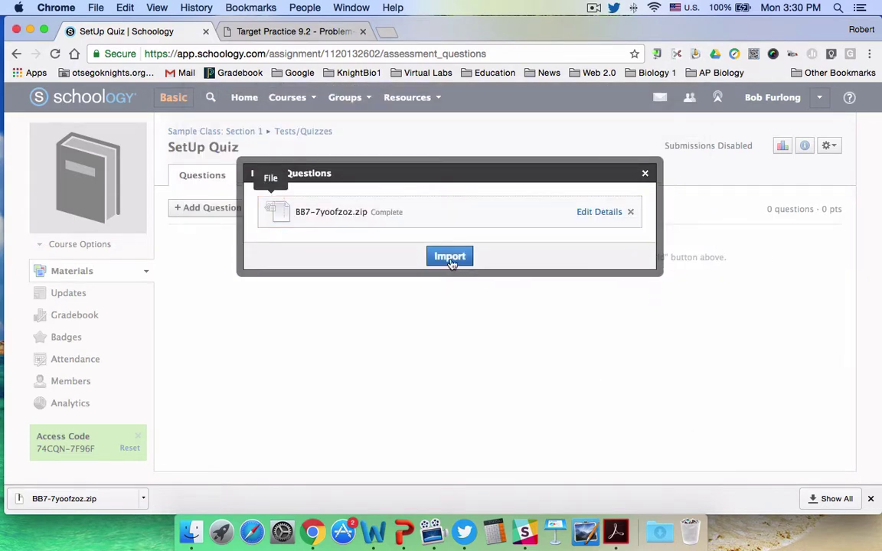
click(450, 258)
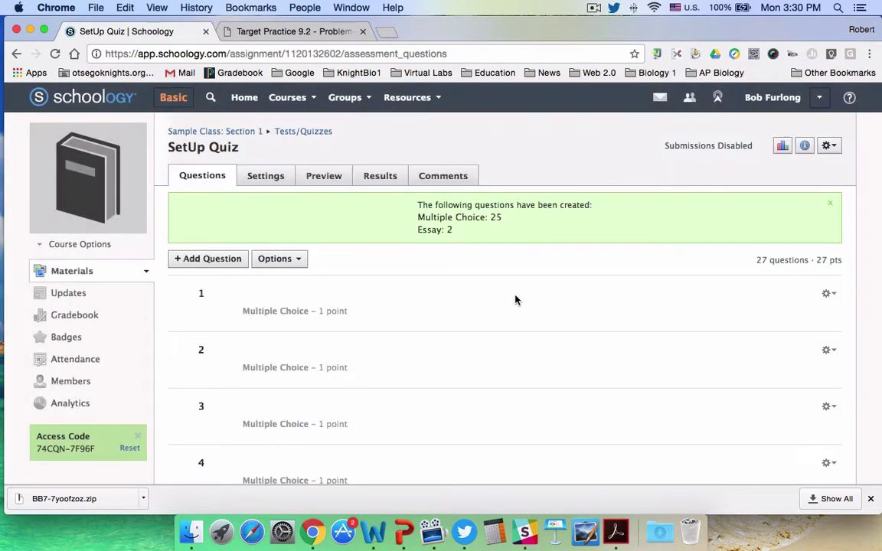
Add all imported questions to a new question bank named Quiz 10 in the Test Banks collection, with no folder.
scroll(496, 337, down, 3)
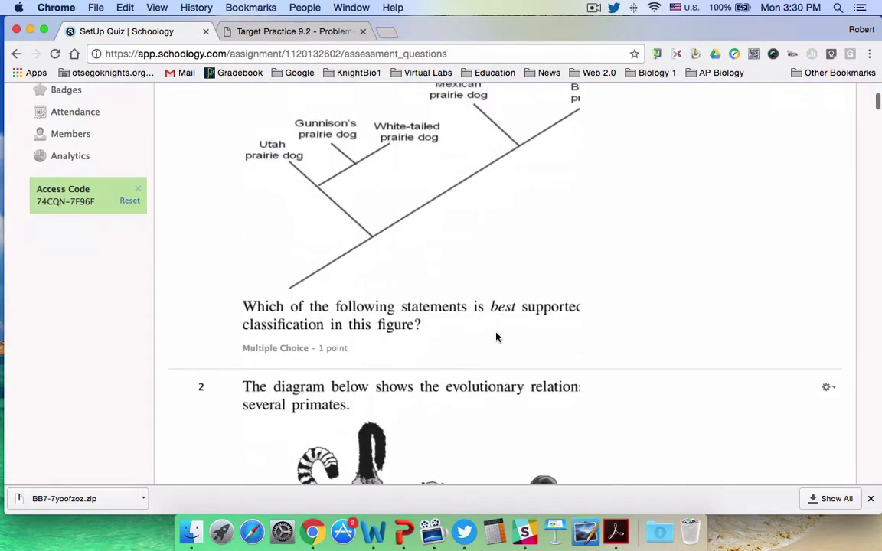
scroll(496, 337, up, 3)
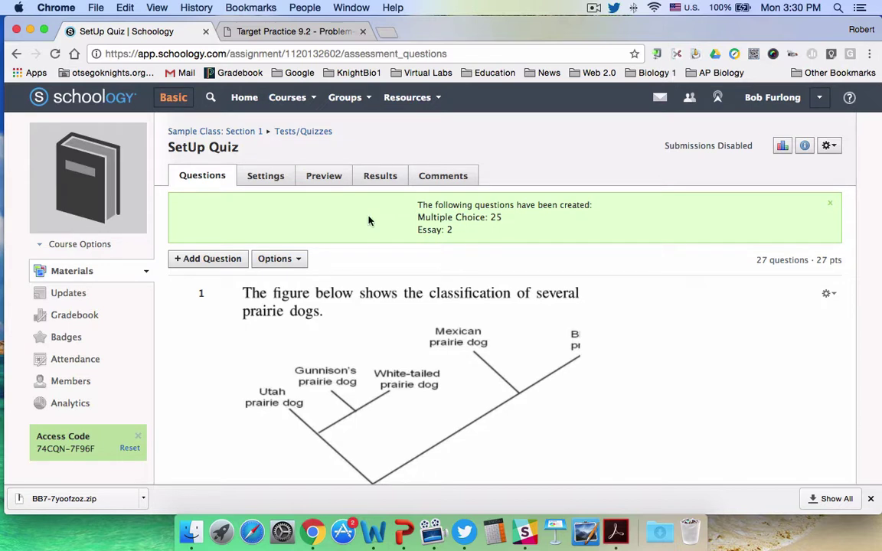
click(299, 261)
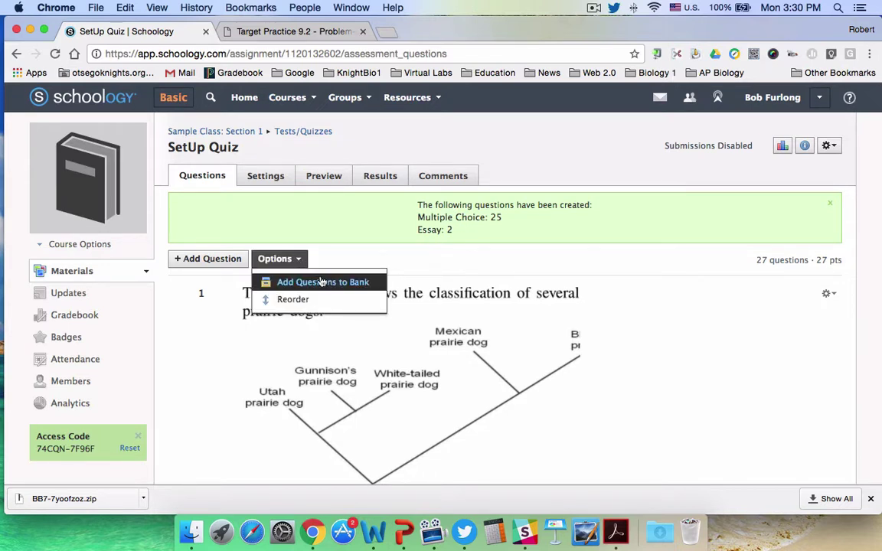
click(327, 283)
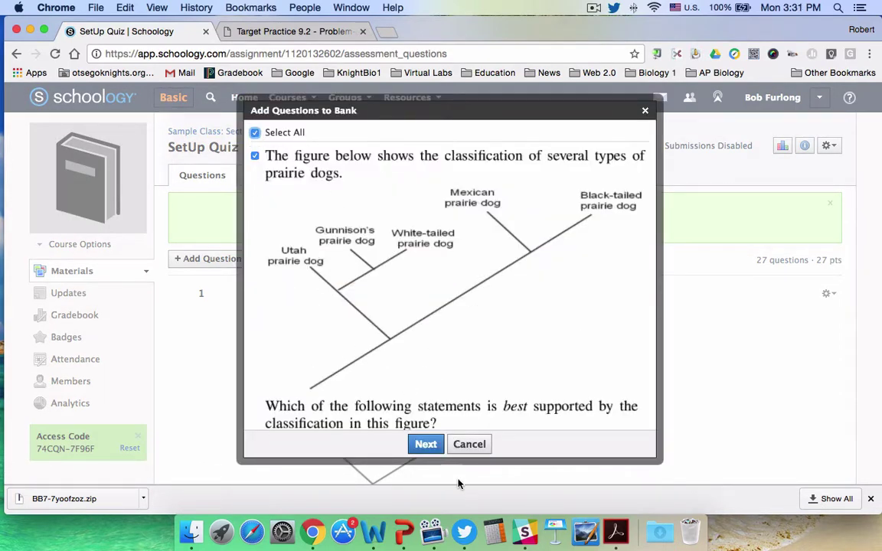
click(425, 444)
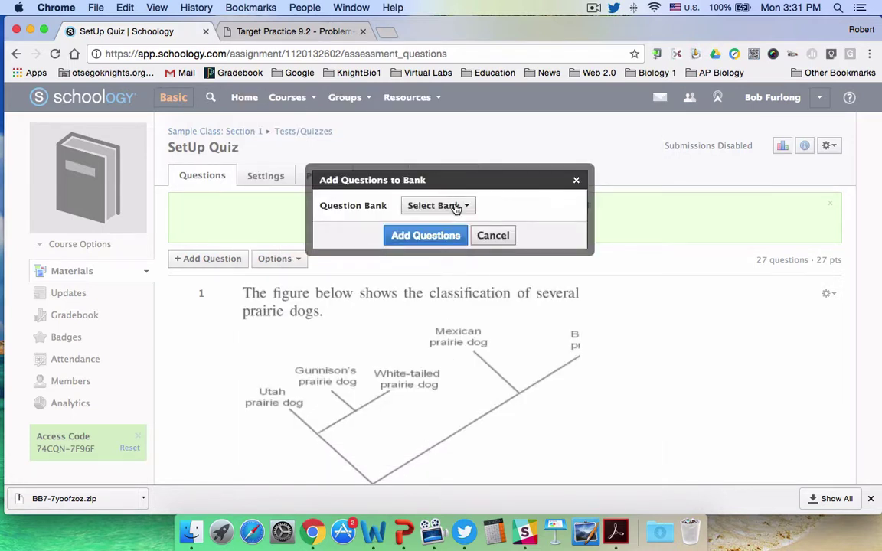
click(455, 207)
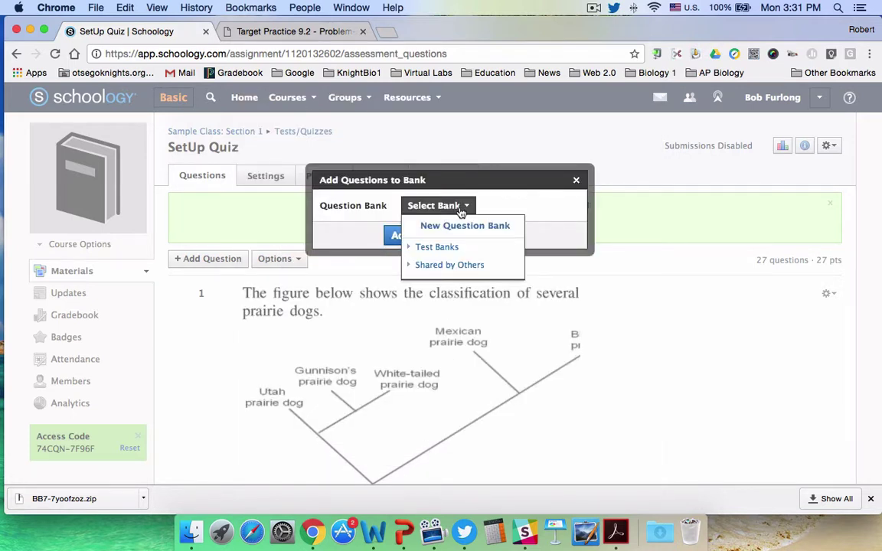
click(461, 228)
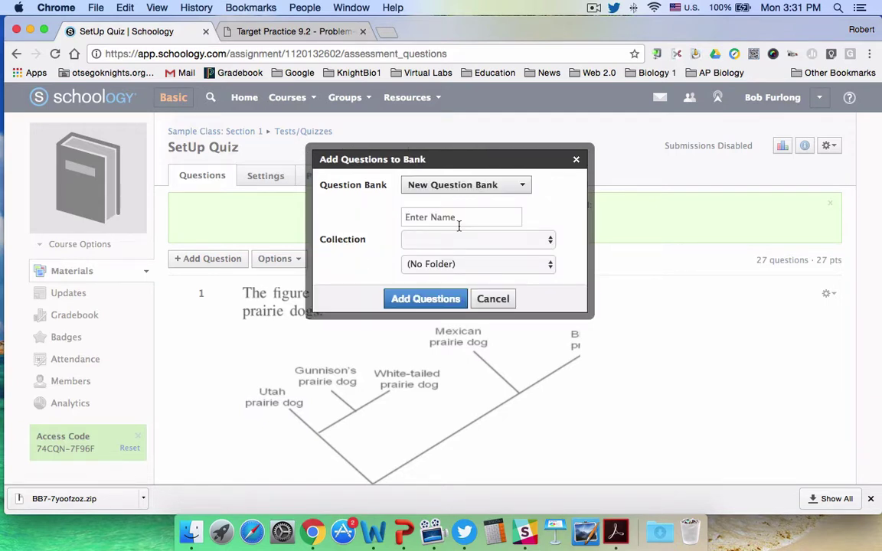
click(459, 217)
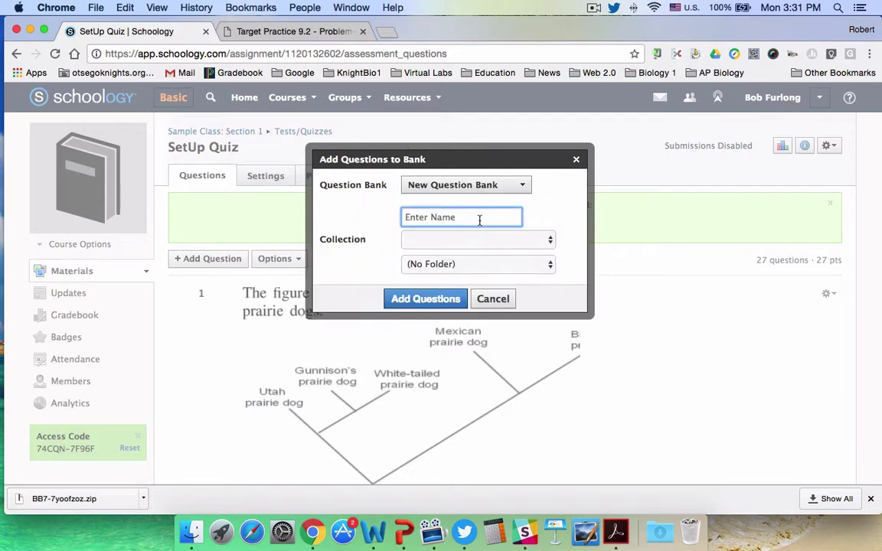
text(Quiz 10)
click(467, 239)
click(463, 278)
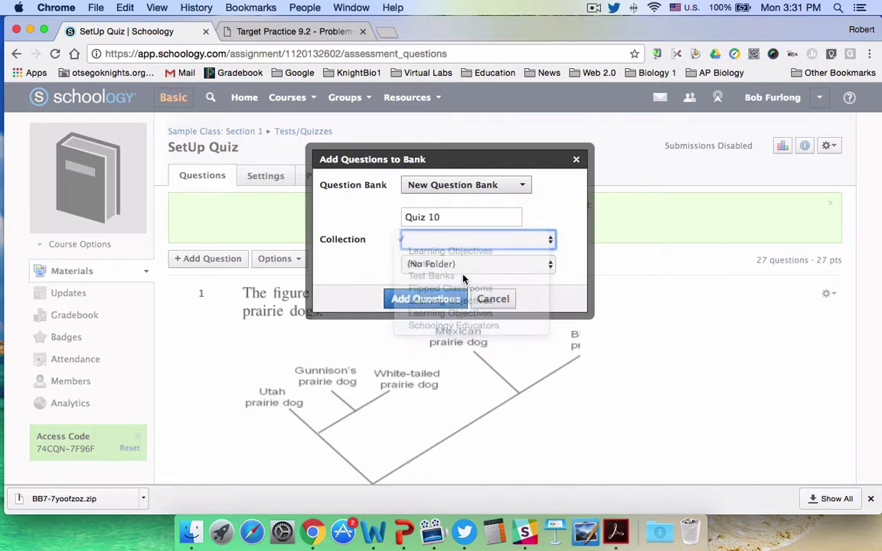
click(426, 299)
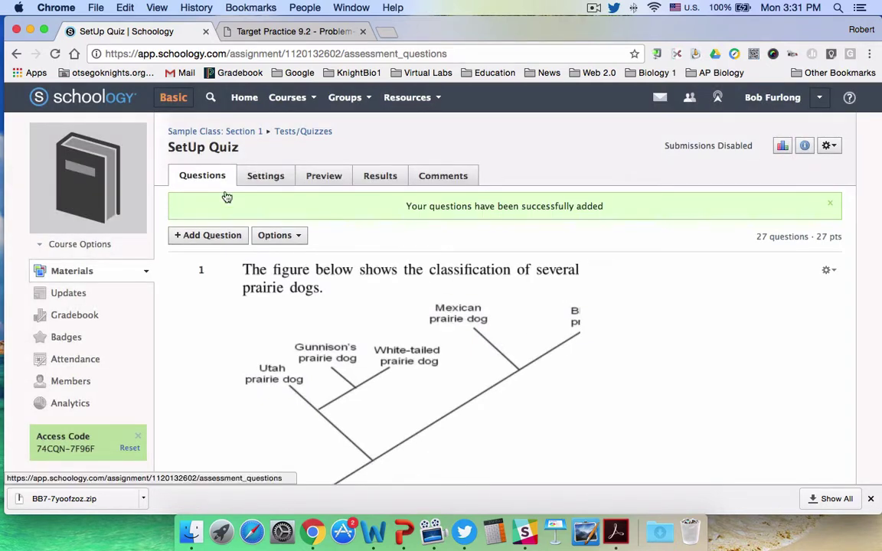
Delete SetUp Quiz from the Sample Class: Section 1 course materials.
click(230, 131)
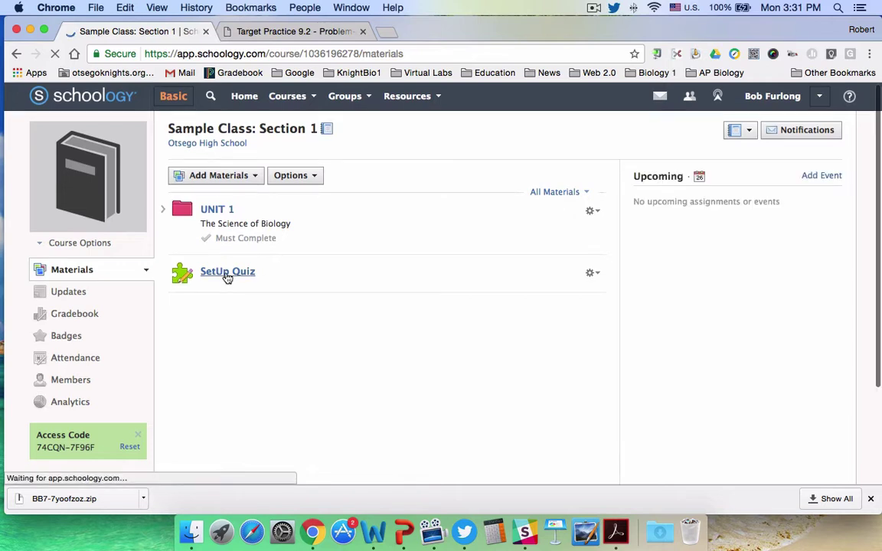
click(590, 271)
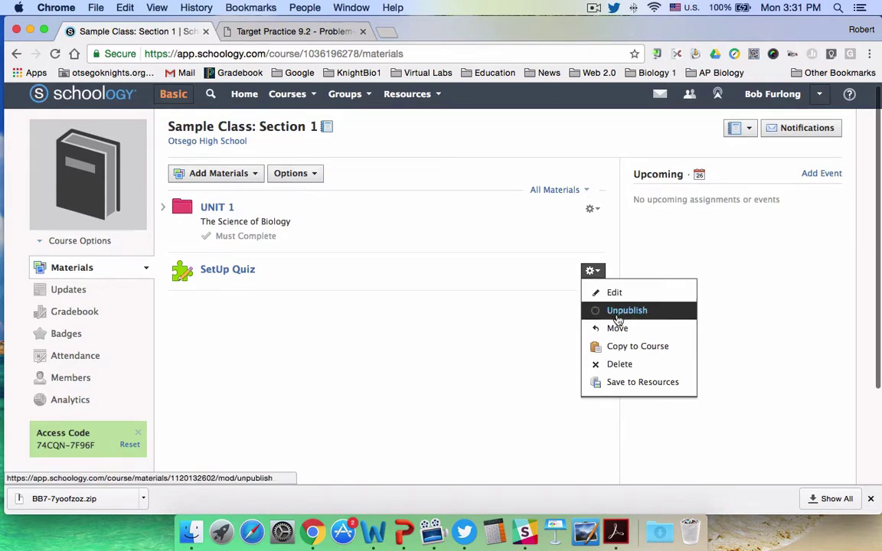
click(638, 365)
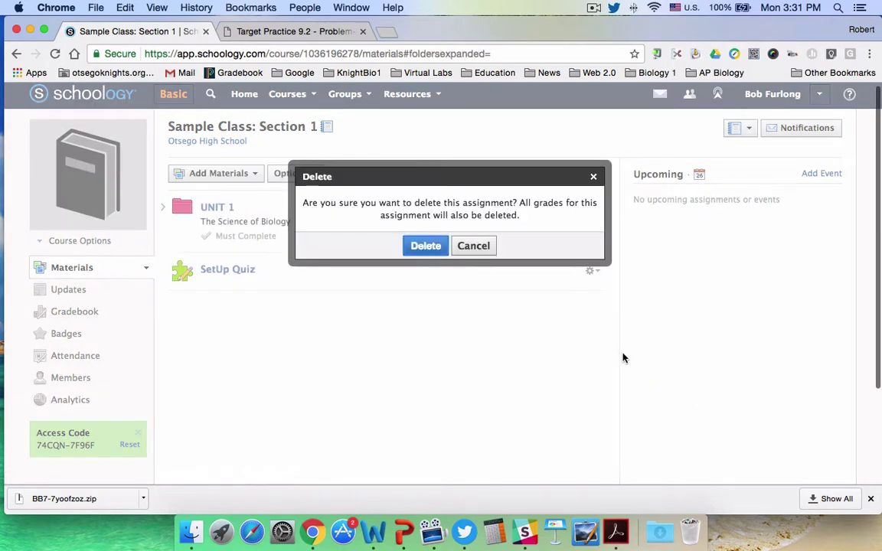
click(427, 247)
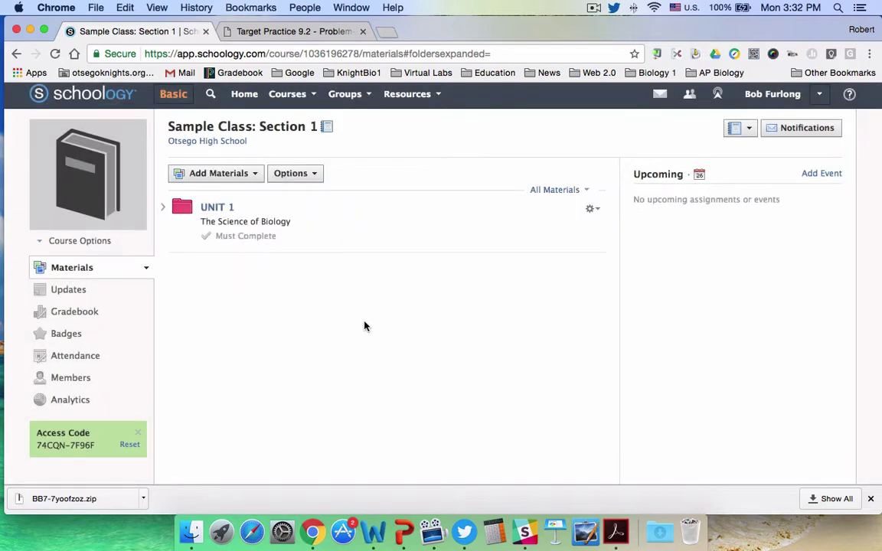
Create a test/quiz named Quiz 10 in the Target Practice category, worth 10 points.
click(245, 174)
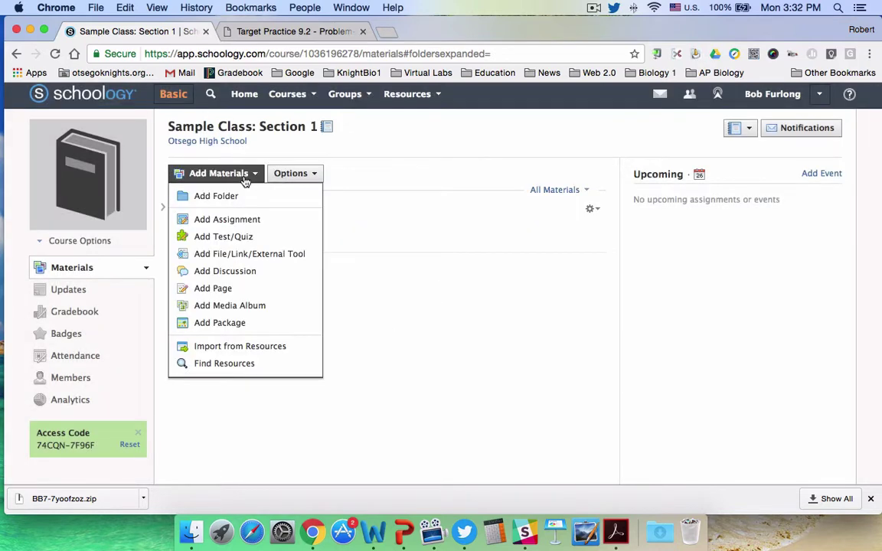
click(249, 238)
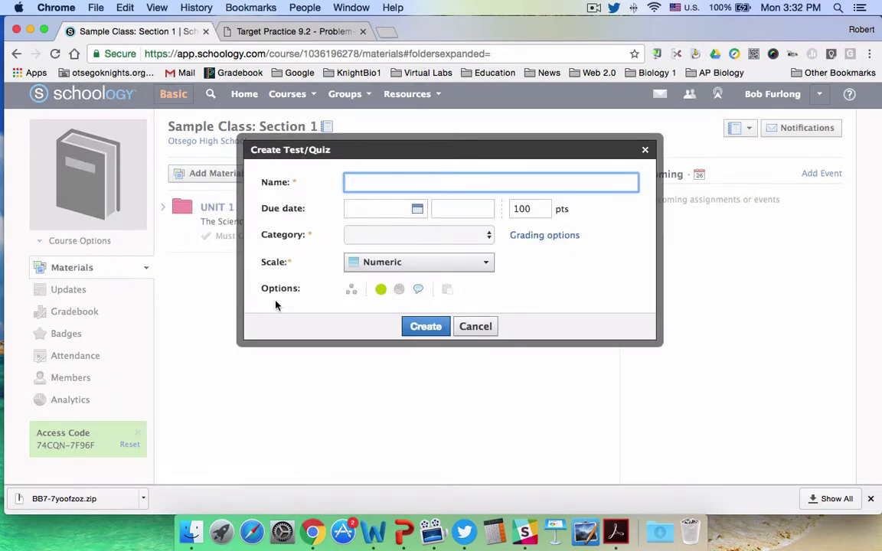
click(381, 182)
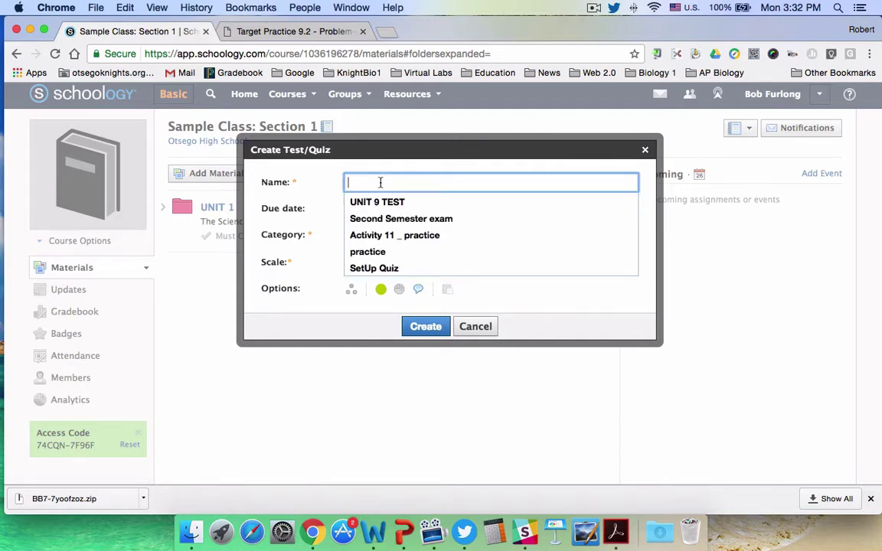
text(Quiz 10)
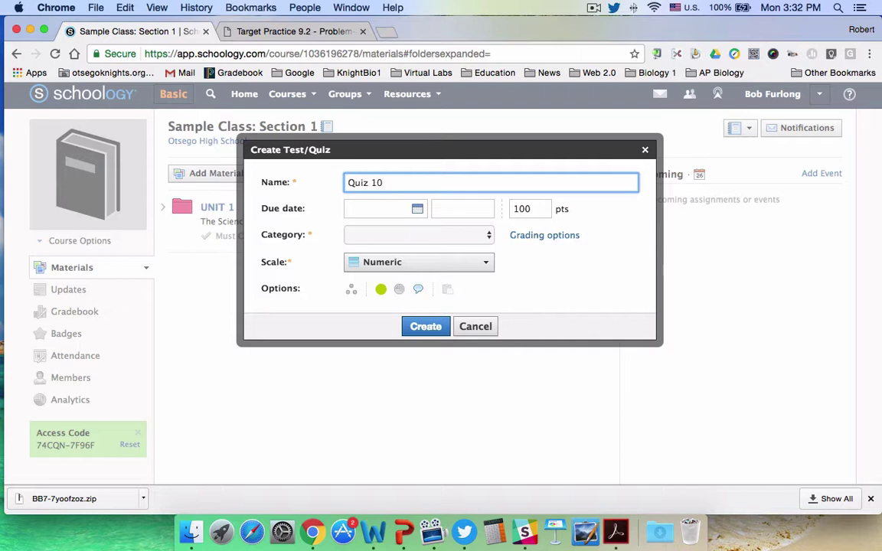
click(360, 235)
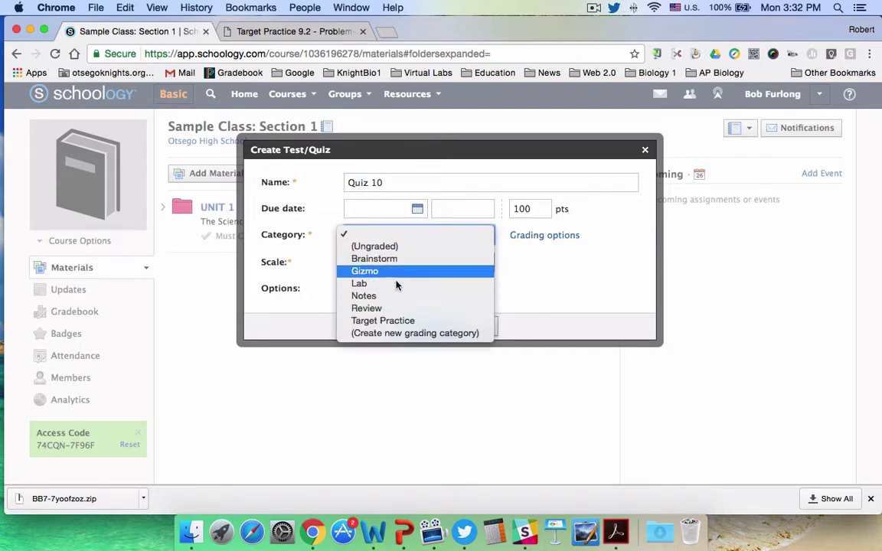
click(399, 320)
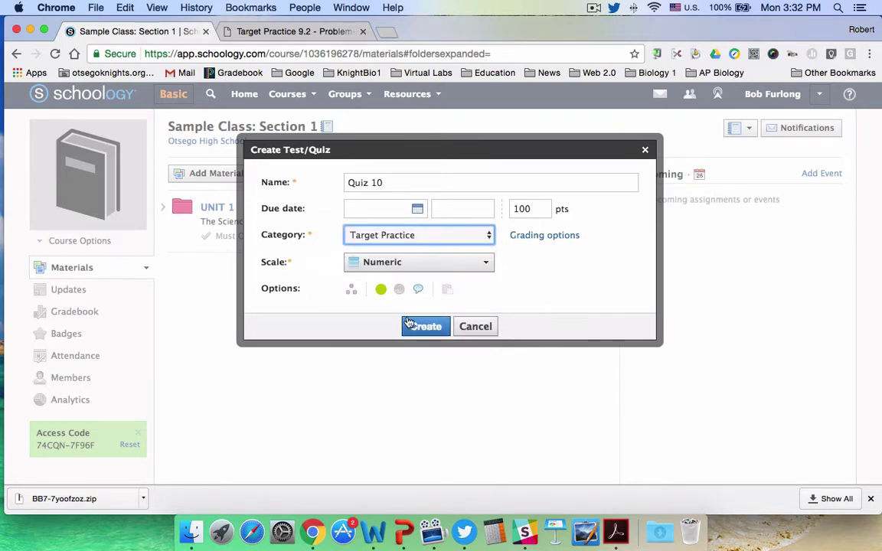
click(527, 212)
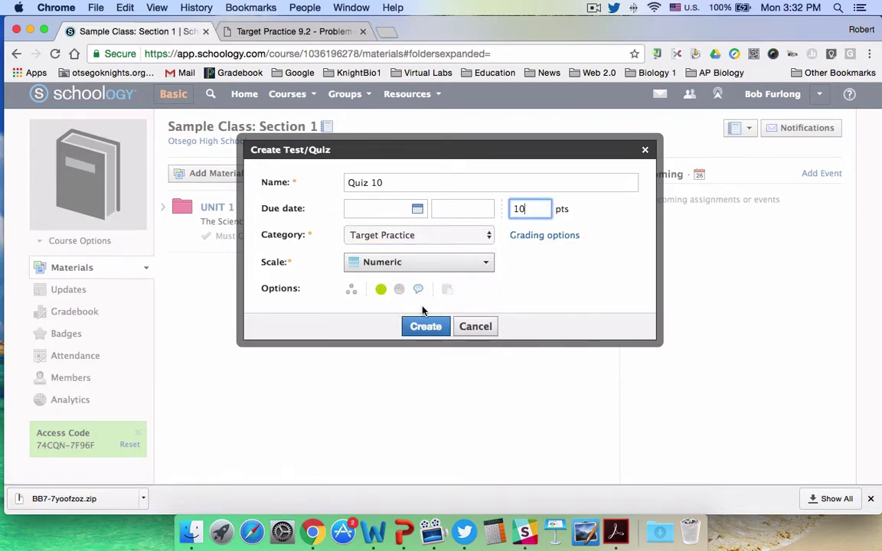
click(426, 328)
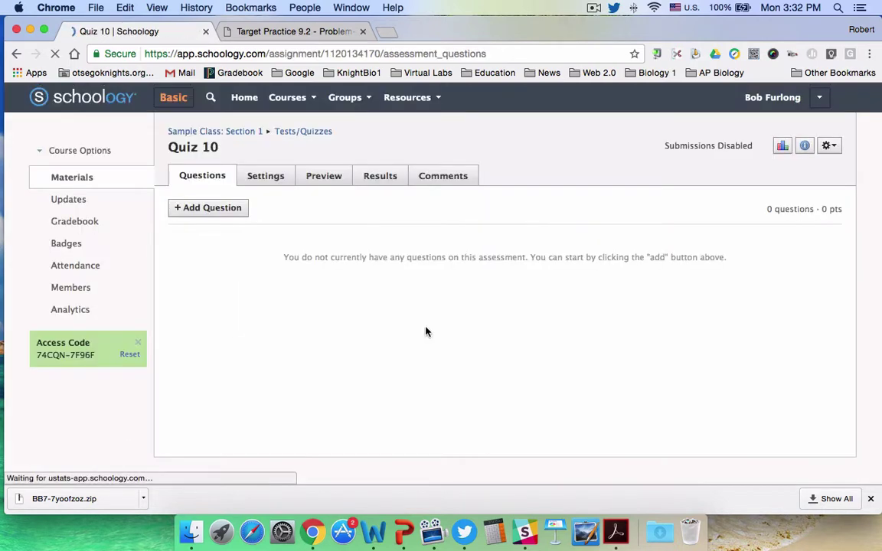
Choose the Quiz 10 question bank from the Test Banks collection as the source of random questions for the quiz.
click(225, 211)
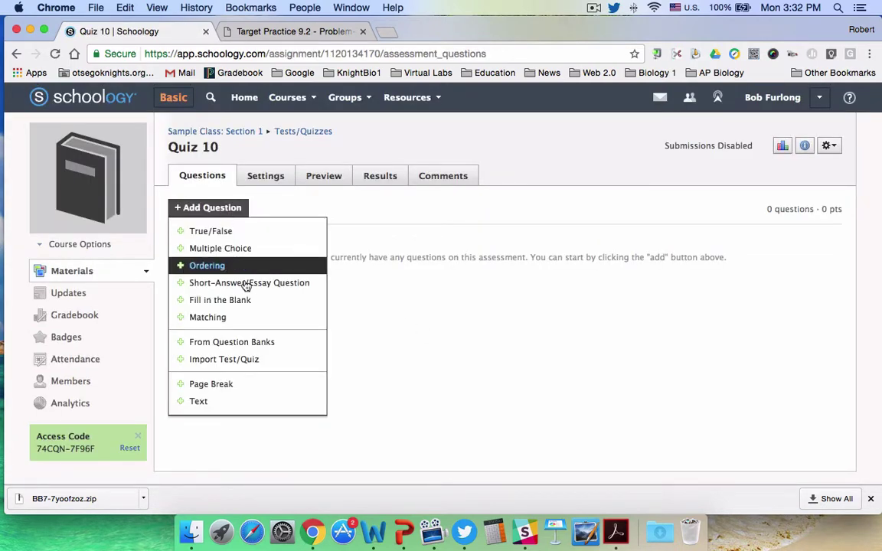
click(268, 344)
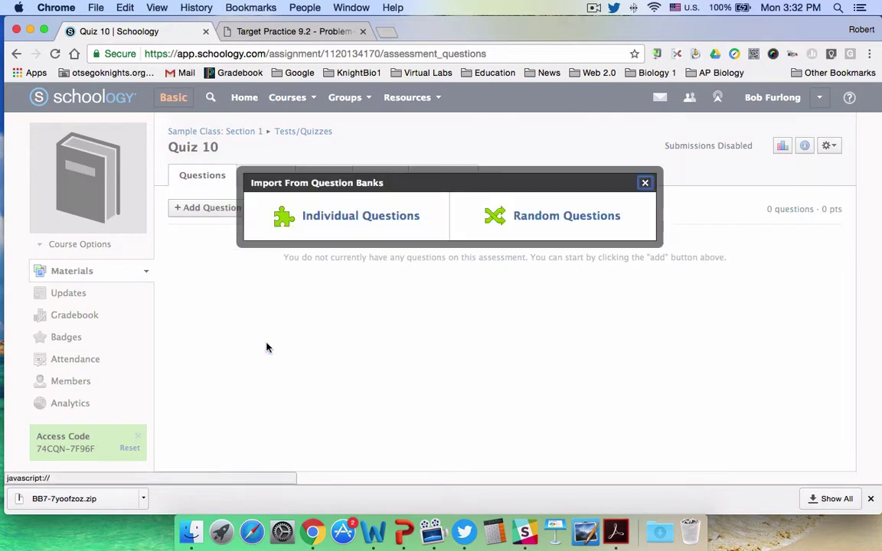
click(532, 228)
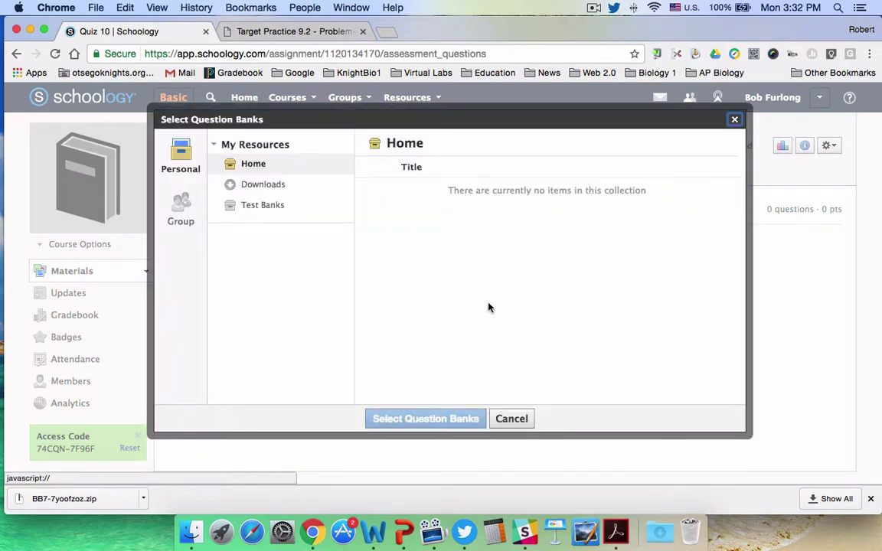
click(269, 210)
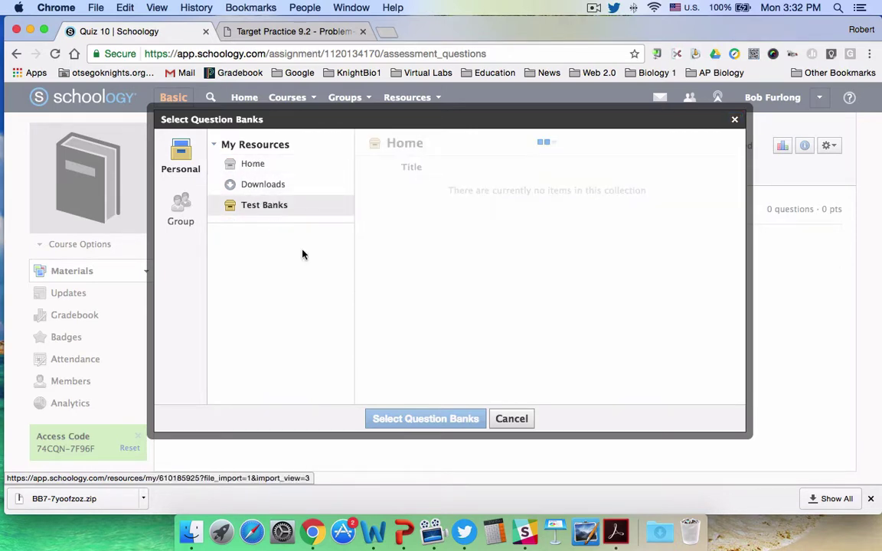
scroll(564, 279, down, 15)
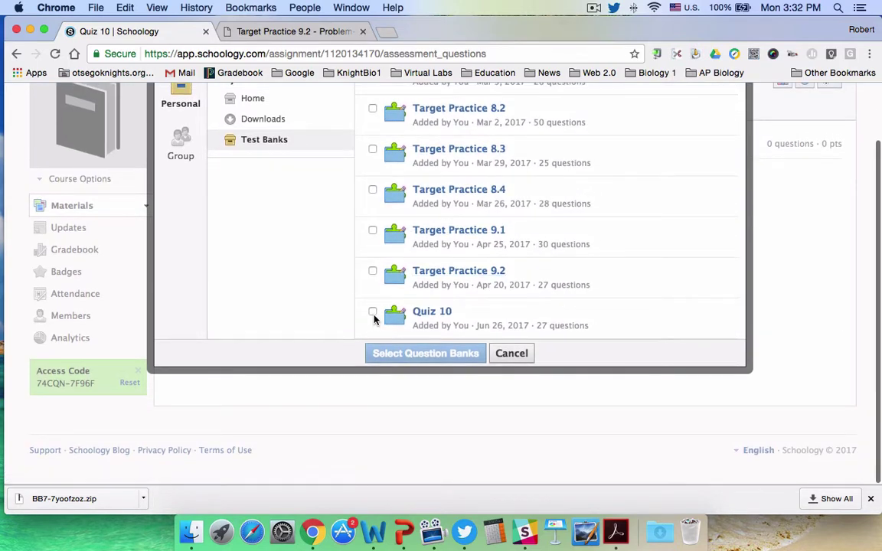
click(372, 313)
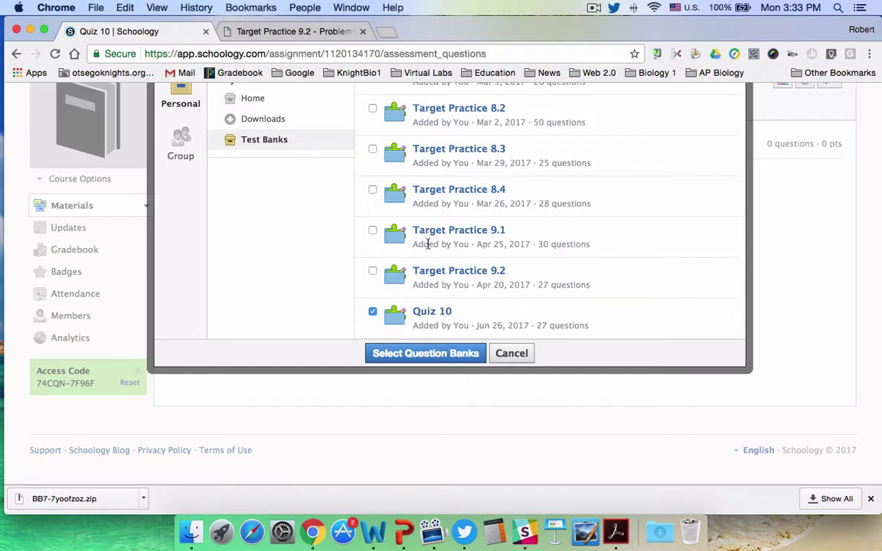
click(439, 354)
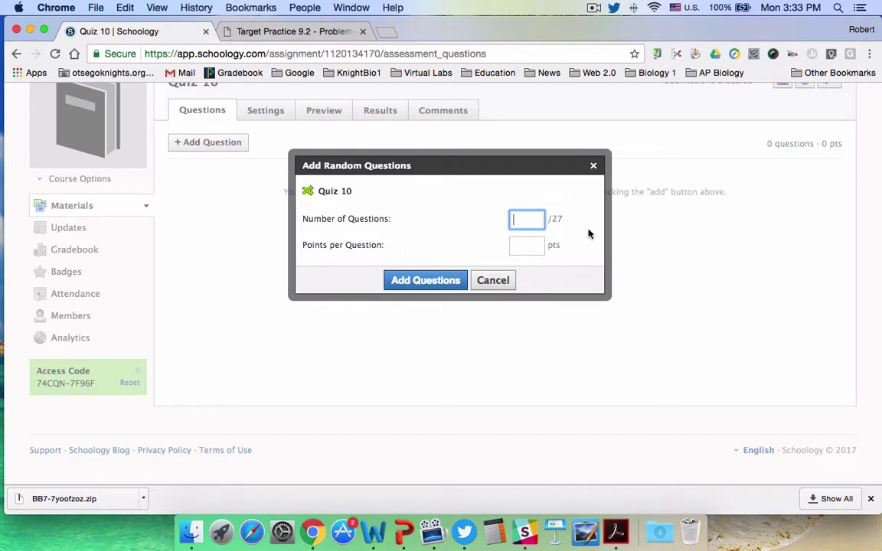
Add 10 random questions from the selected bank at 1 point per question.
text(10)
click(539, 247)
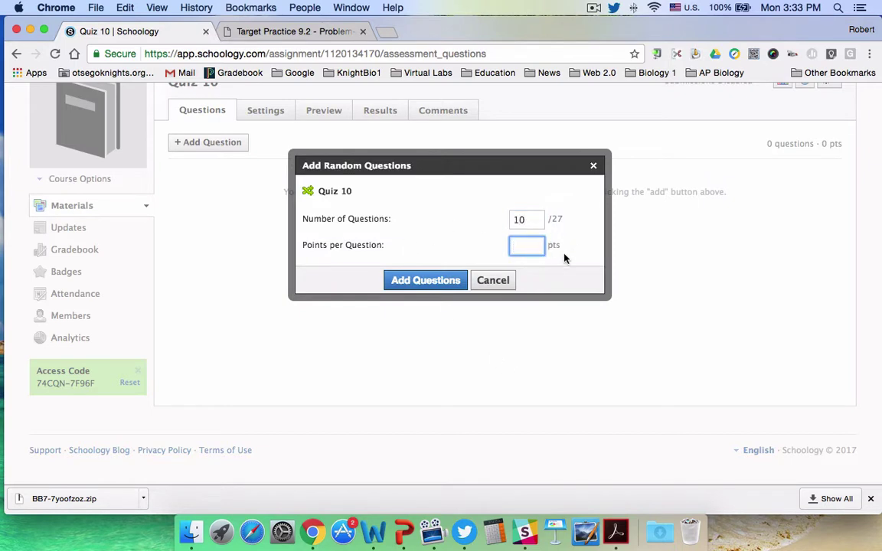
text(1)
click(442, 285)
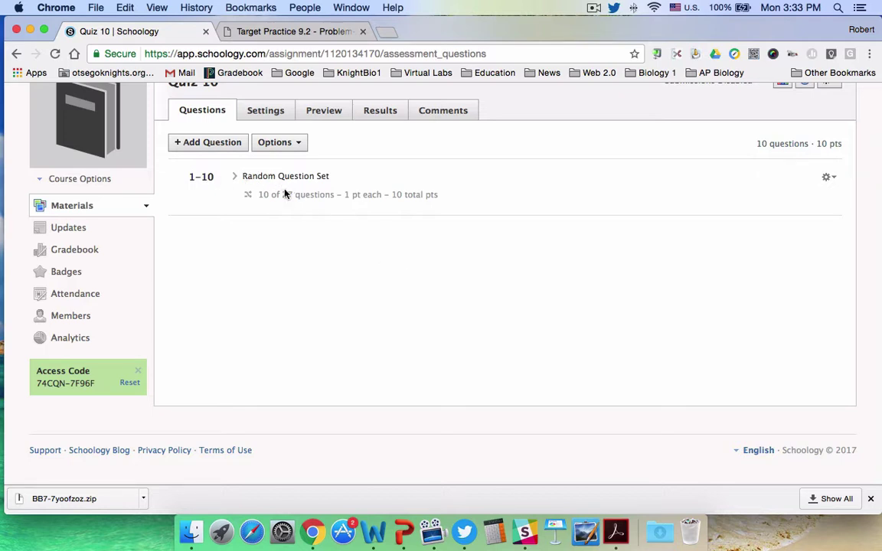
scroll(291, 153, up, 1)
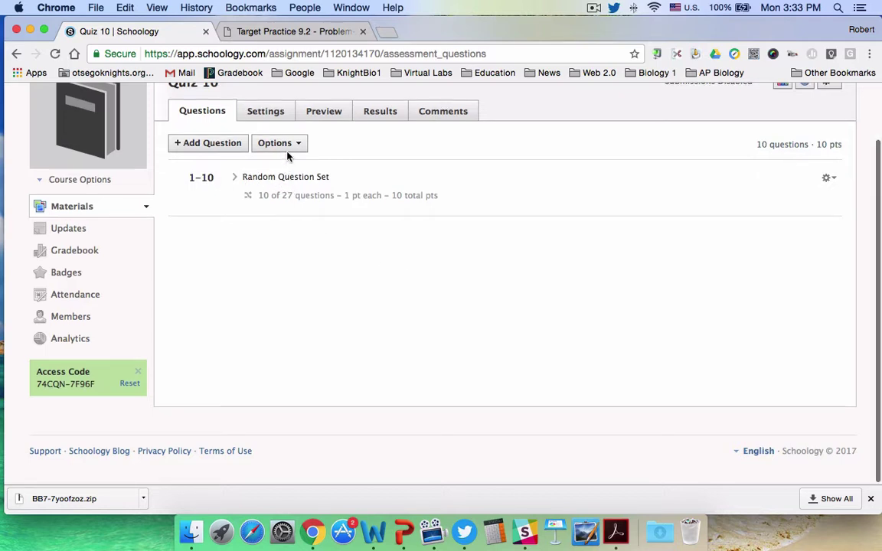
click(300, 145)
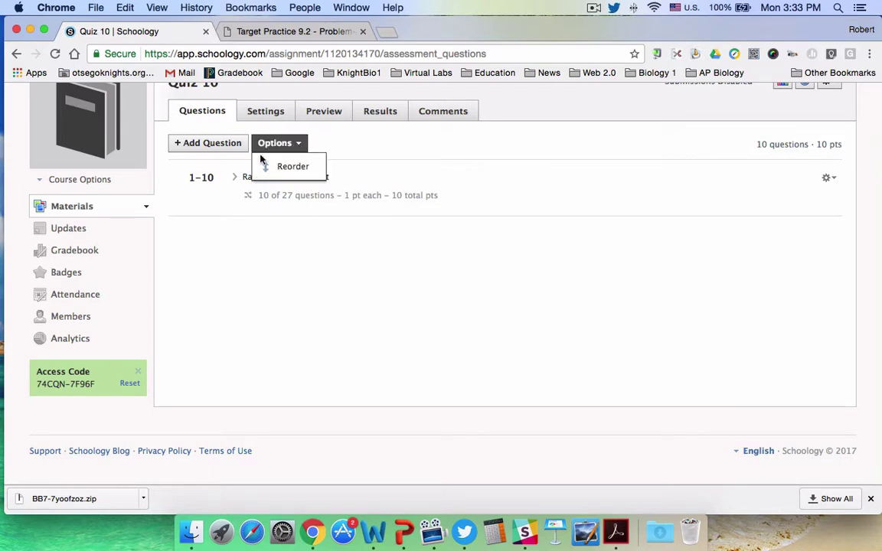
click(289, 293)
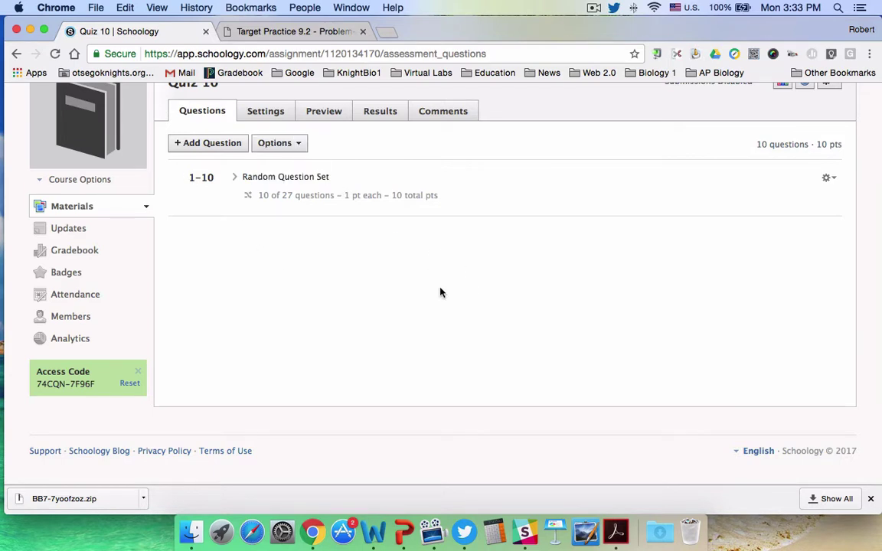
Open the settings of Quiz 10 and choose Disable for Submissions.
click(266, 112)
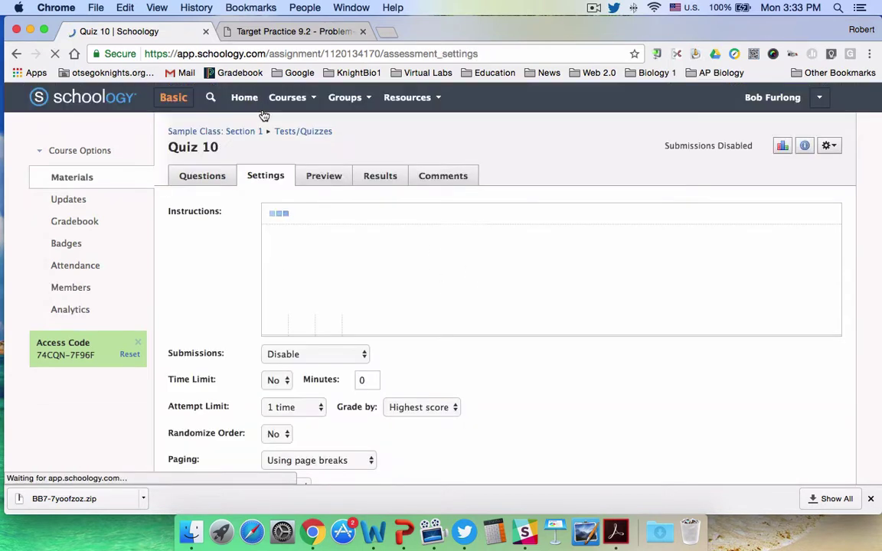
scroll(441, 247, down, 5)
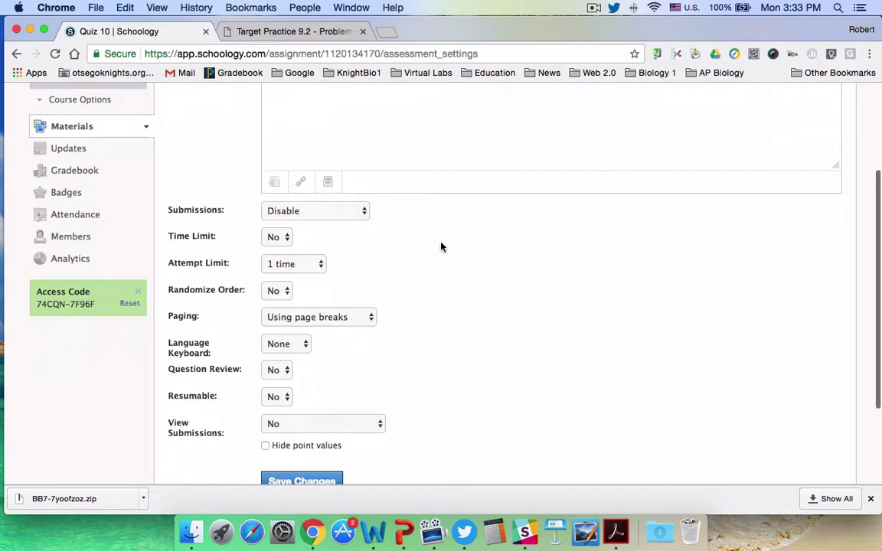
click(344, 212)
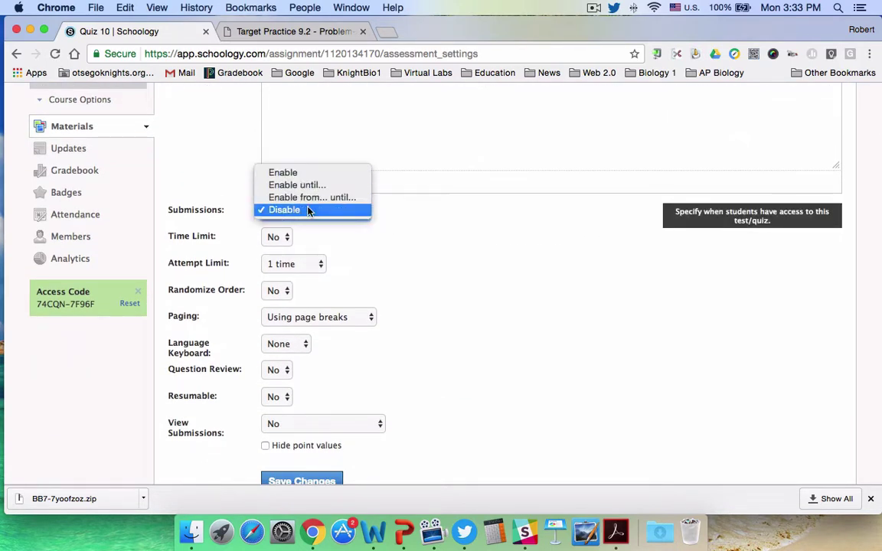
click(427, 271)
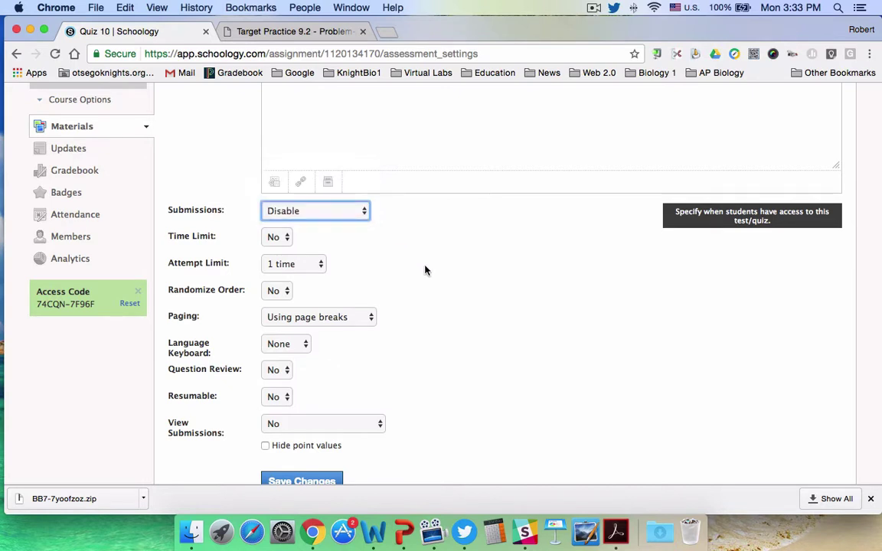
click(341, 213)
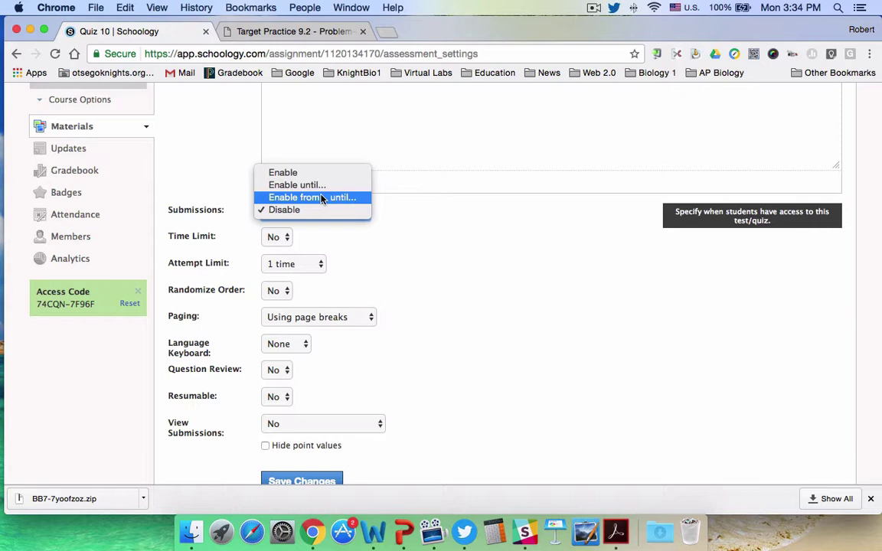
click(291, 209)
Enable a time limit of 15 minutes for the quiz.
click(277, 238)
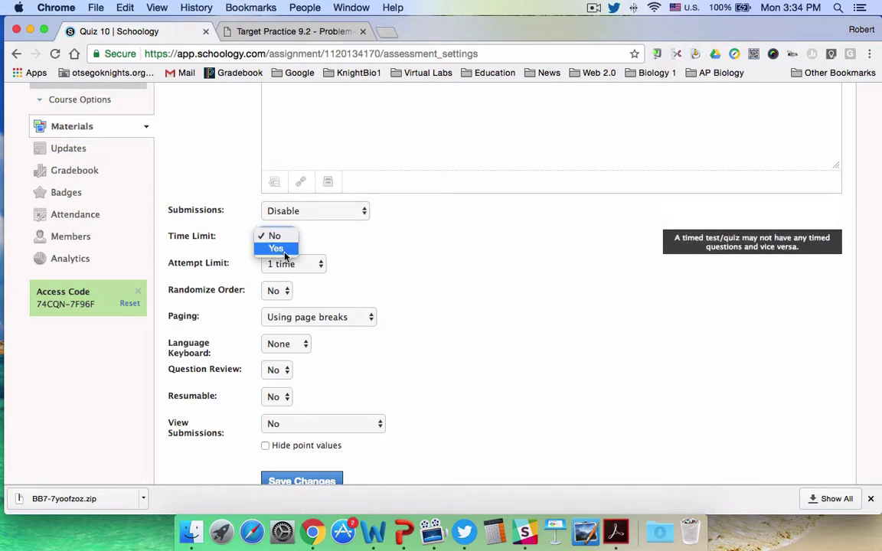
click(276, 249)
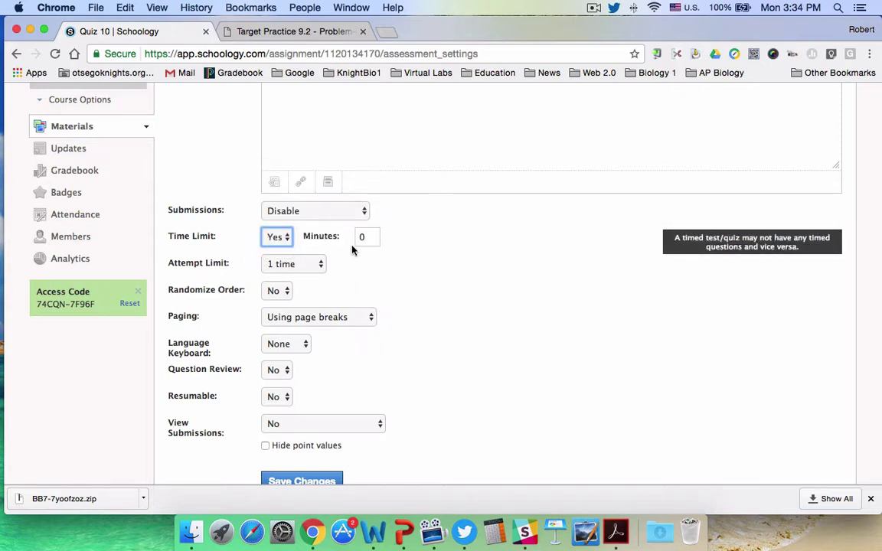
click(366, 237)
key(BackSpace)
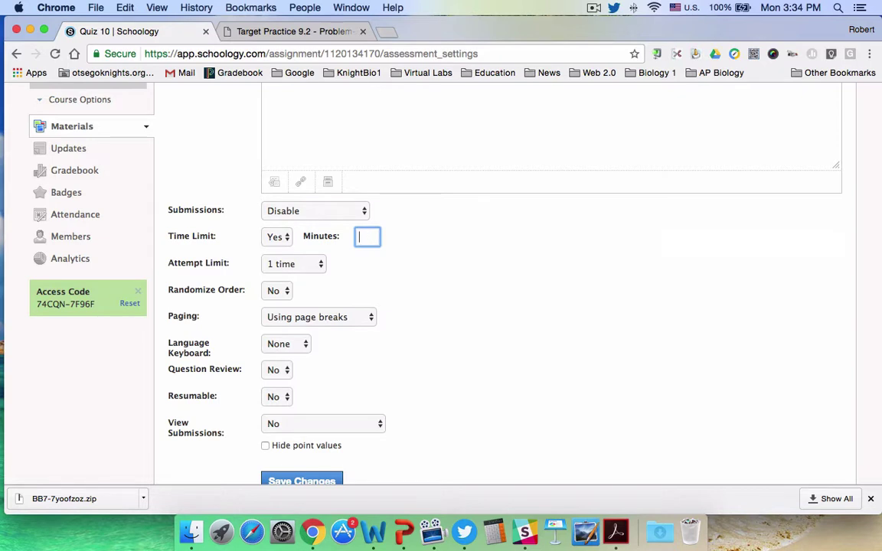
text(15)
Set the quiz's attempt limit to 3 times.
click(298, 264)
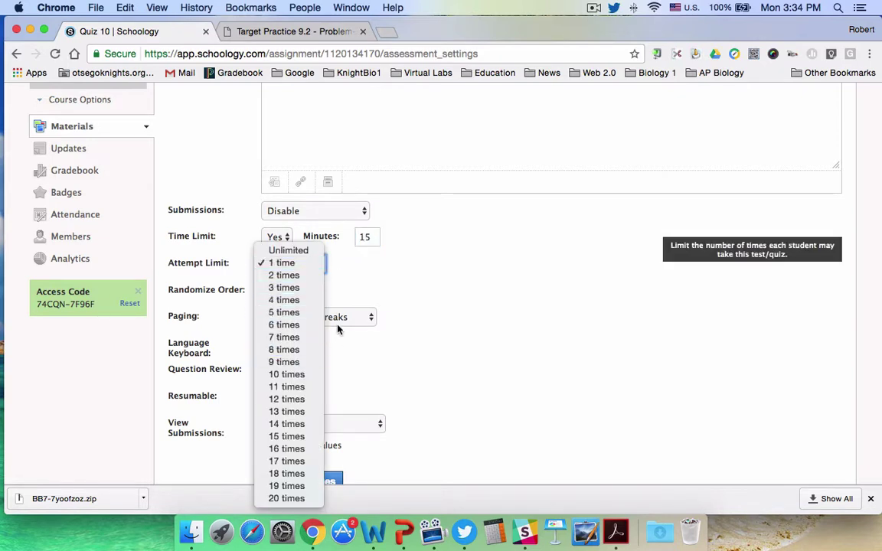
click(434, 309)
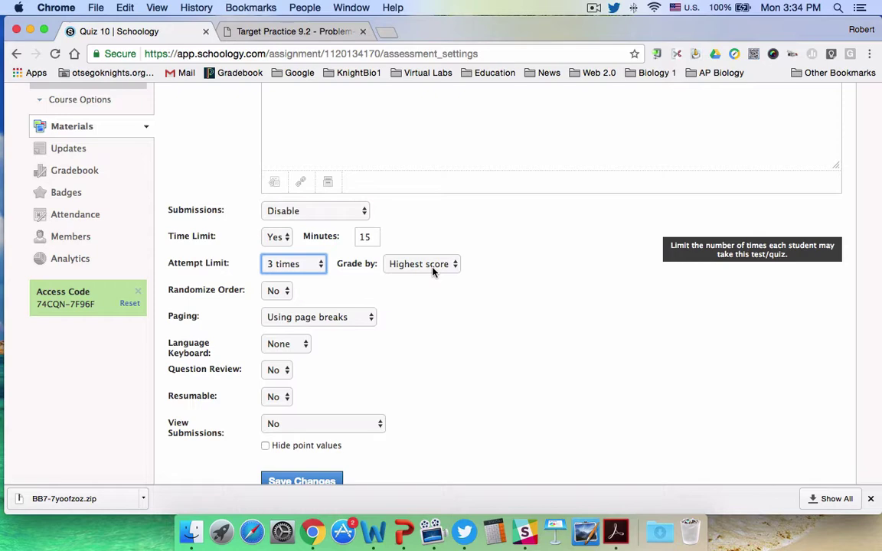
scroll(476, 311, down, 3)
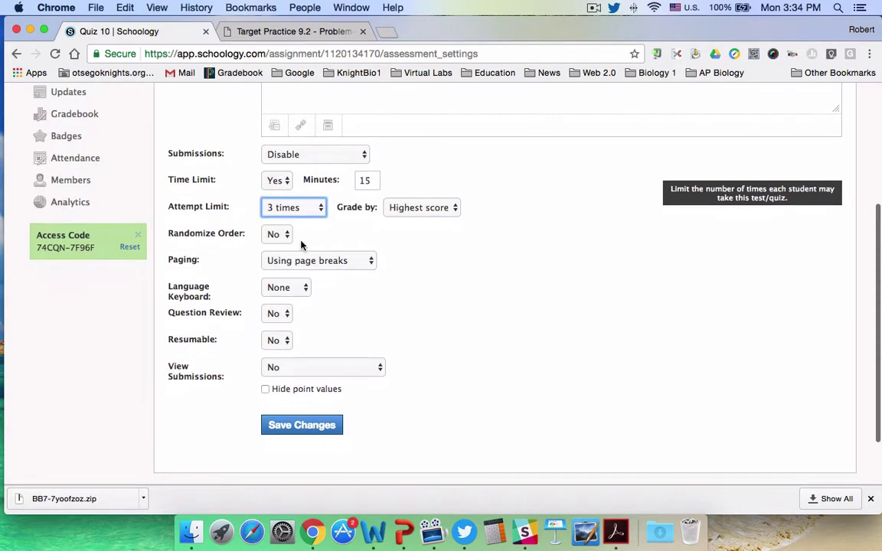
Set both Randomize Order and Question Review to Yes in the quiz settings.
click(280, 235)
click(274, 221)
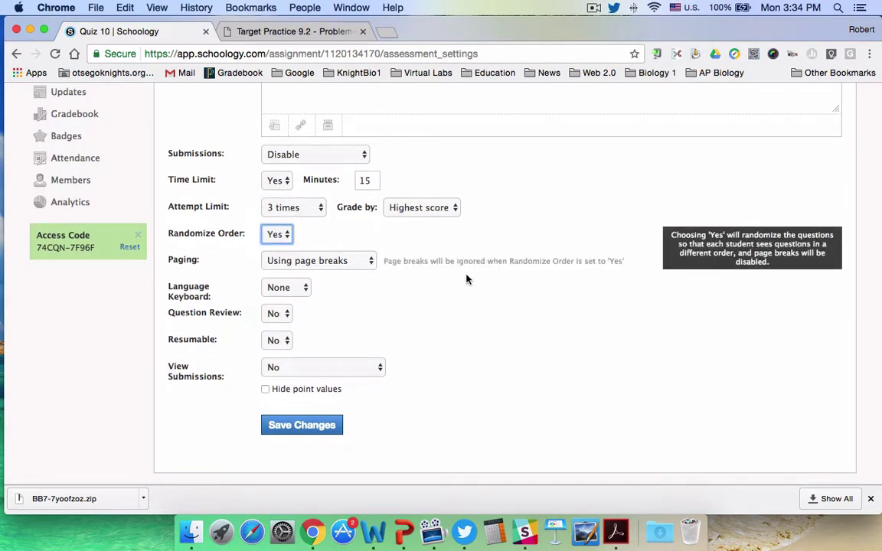
scroll(467, 278, down, 3)
click(276, 258)
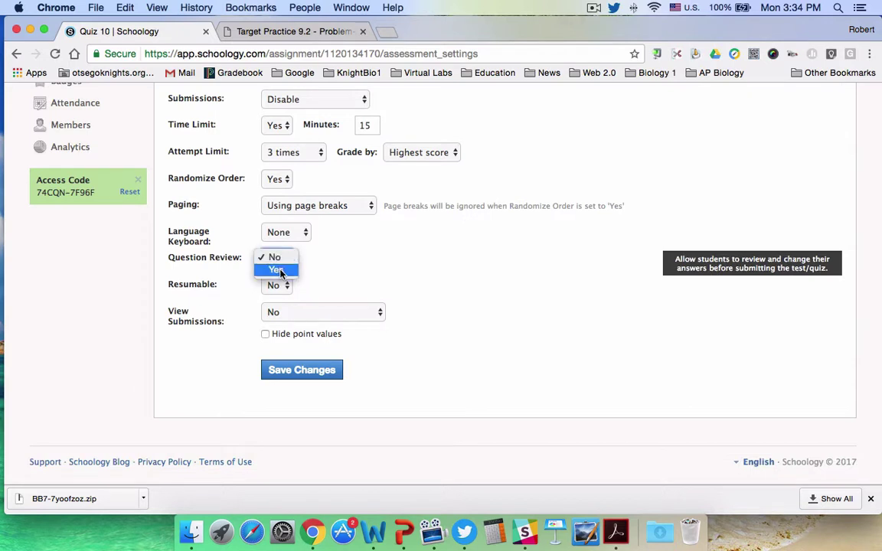
click(277, 271)
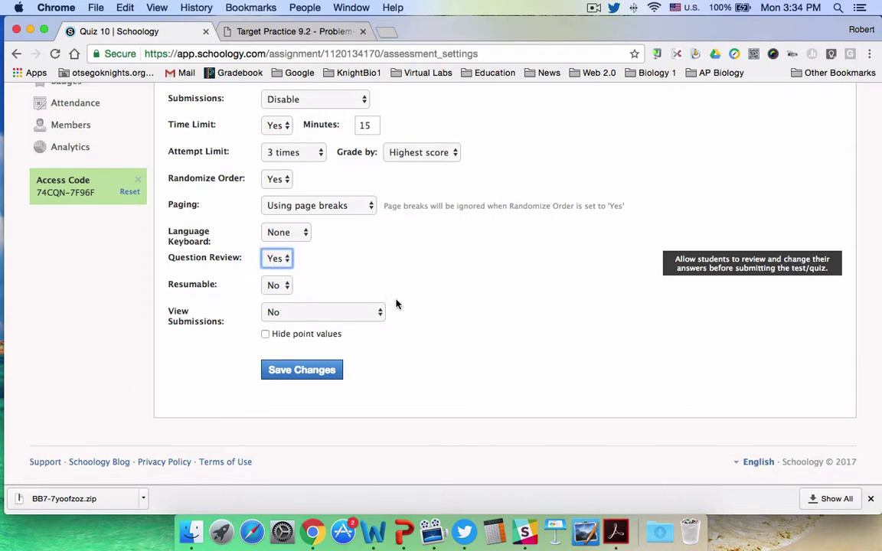
Set View Submissions to Yes so students can see their results, and save the quiz settings.
scroll(395, 304, down, 1)
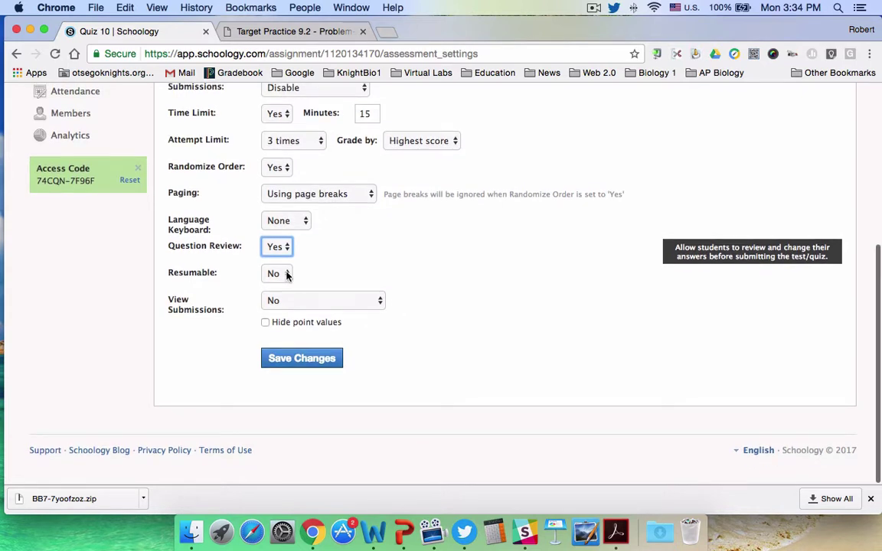
click(281, 274)
click(356, 303)
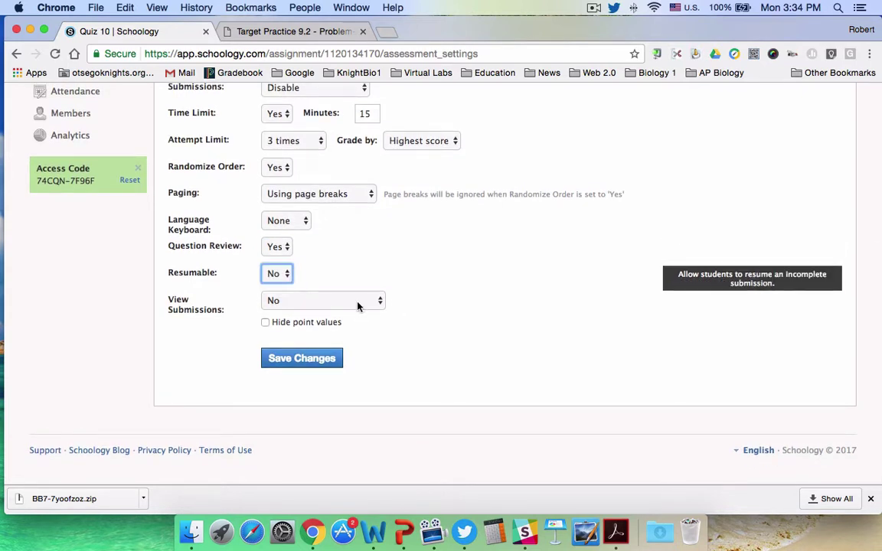
click(358, 301)
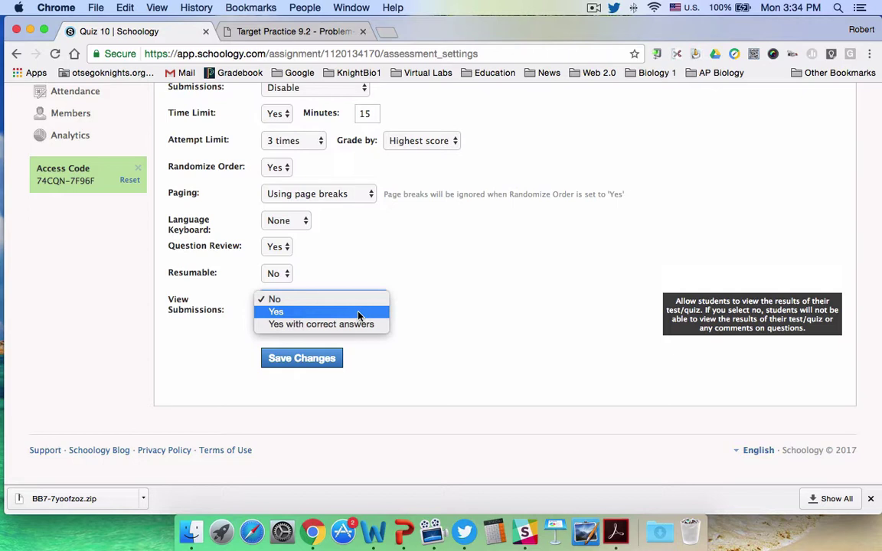
click(359, 312)
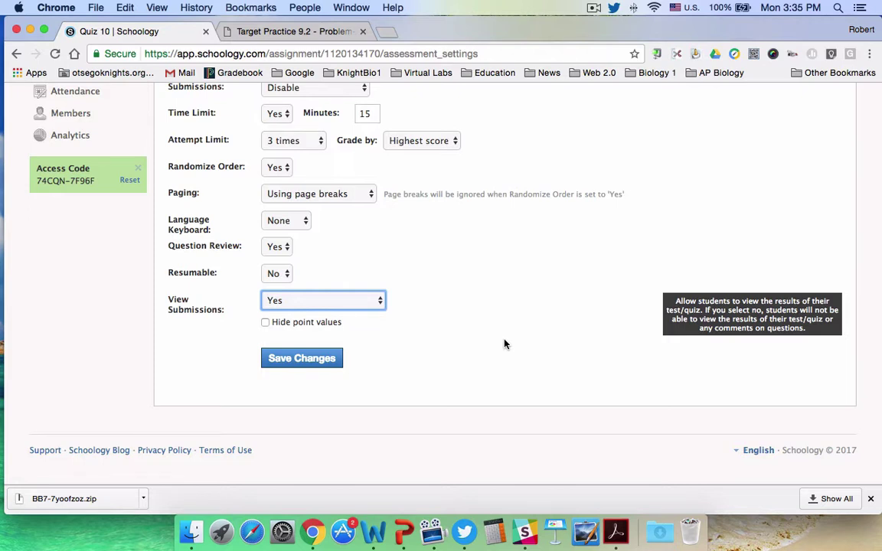
click(303, 358)
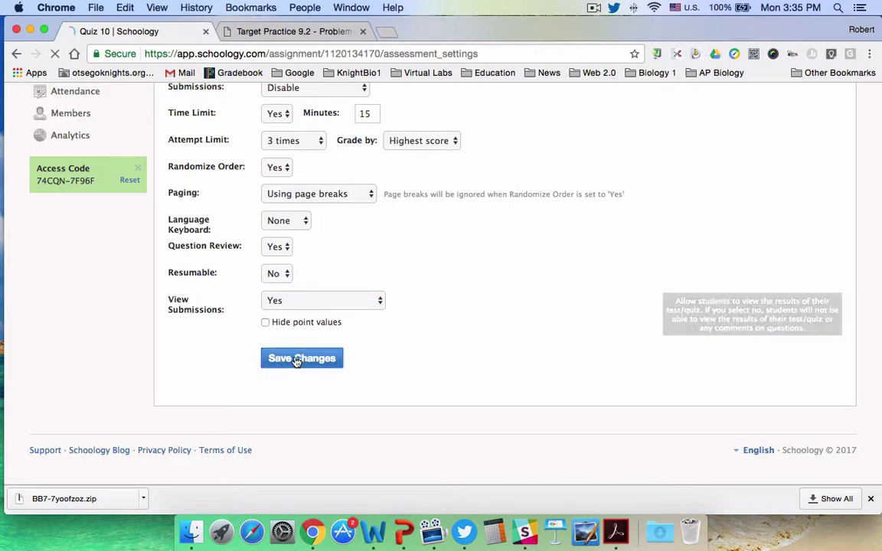